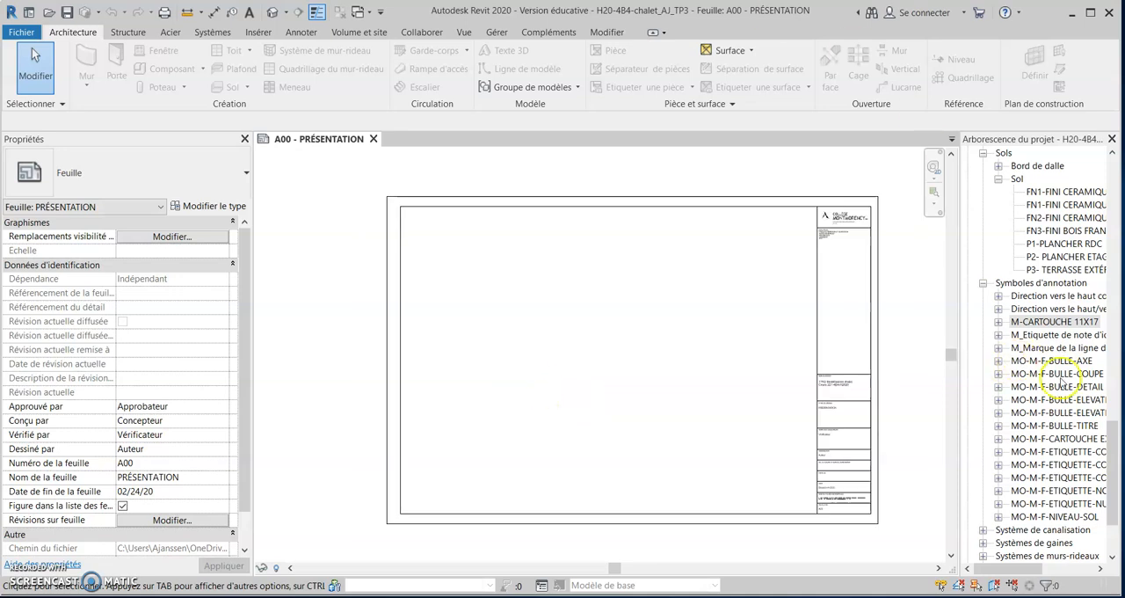
# Widen the project browser and expand the Symboles d'annotation category under the families.
pyautogui.moveTo(1113, 444)
pyautogui.mouseDown()
pyautogui.moveTo(1116, 334)
pyautogui.moveTo(1116, 435)
pyautogui.moveTo(1115, 392)
pyautogui.moveTo(1114, 411)
pyautogui.mouseUp()
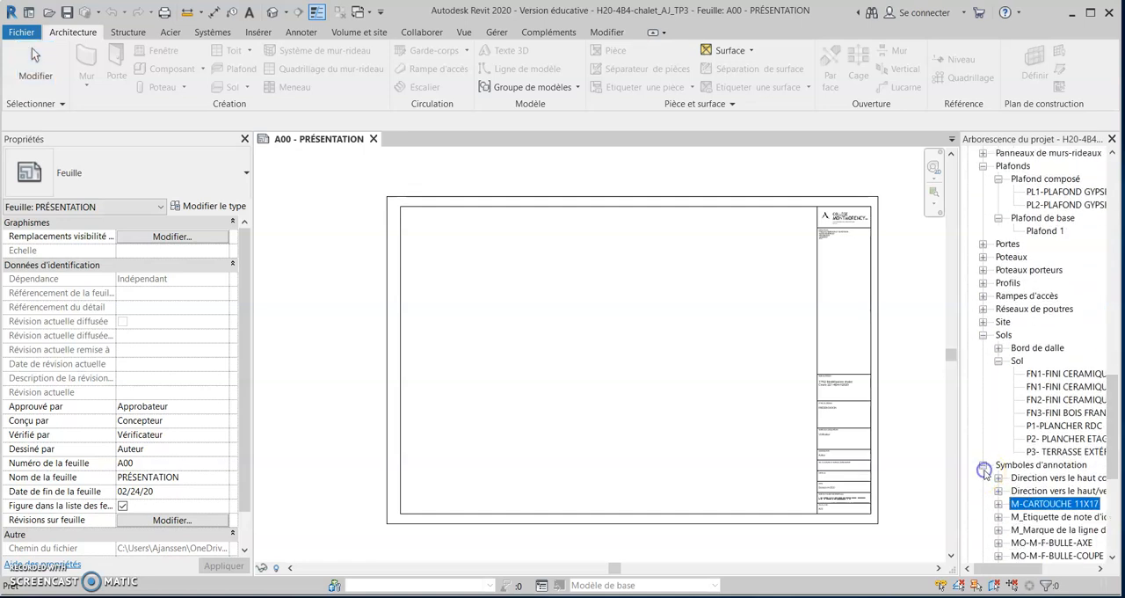
pyautogui.click(984, 466)
pyautogui.moveTo(1113, 462); pyautogui.dragTo(1116, 268)
pyautogui.moveTo(957, 338); pyautogui.dragTo(795, 305)
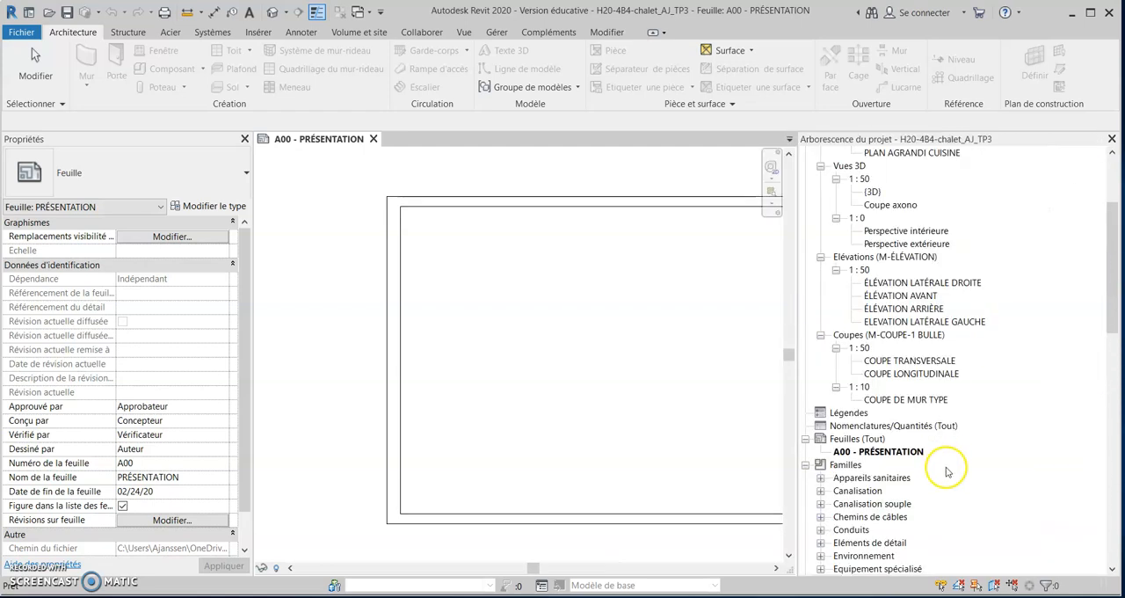
pyautogui.scroll(-3, 837, 449)
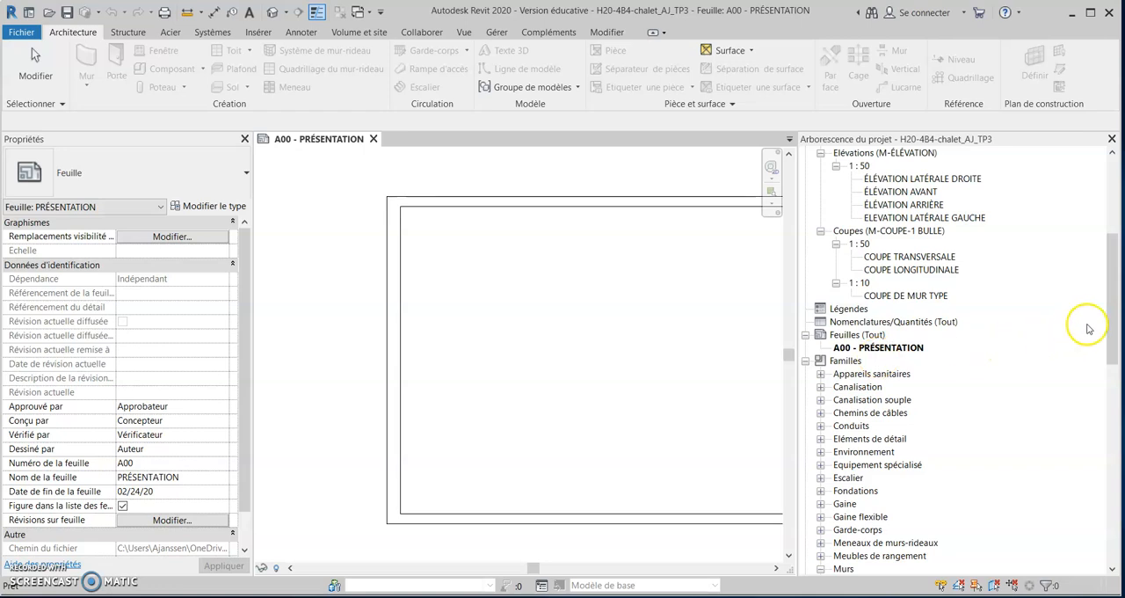
pyautogui.moveTo(1112, 318); pyautogui.dragTo(1119, 484)
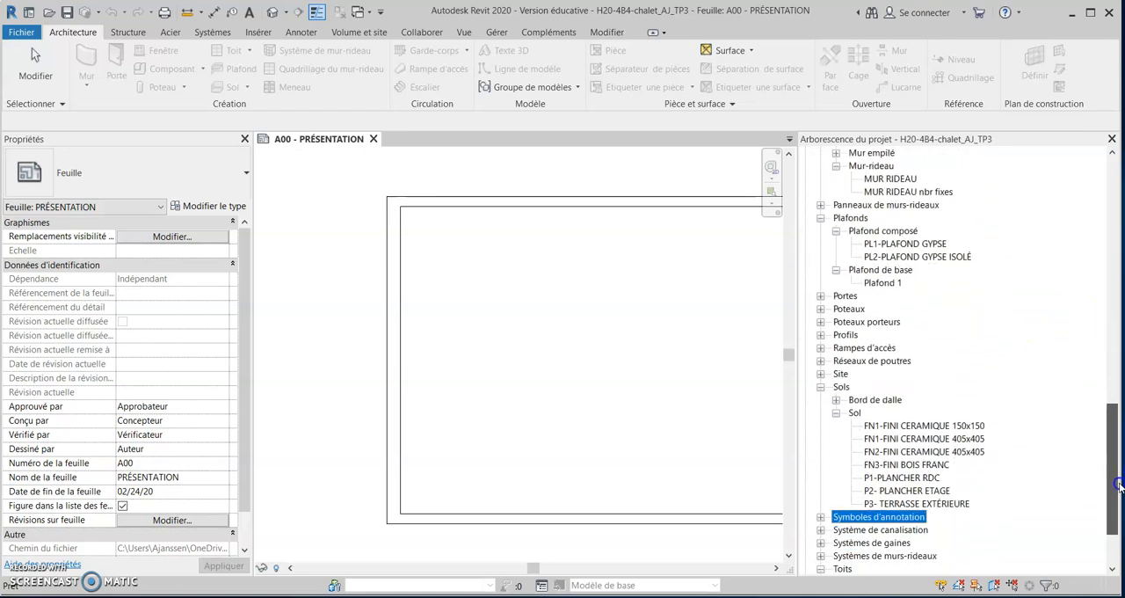
pyautogui.click(820, 517)
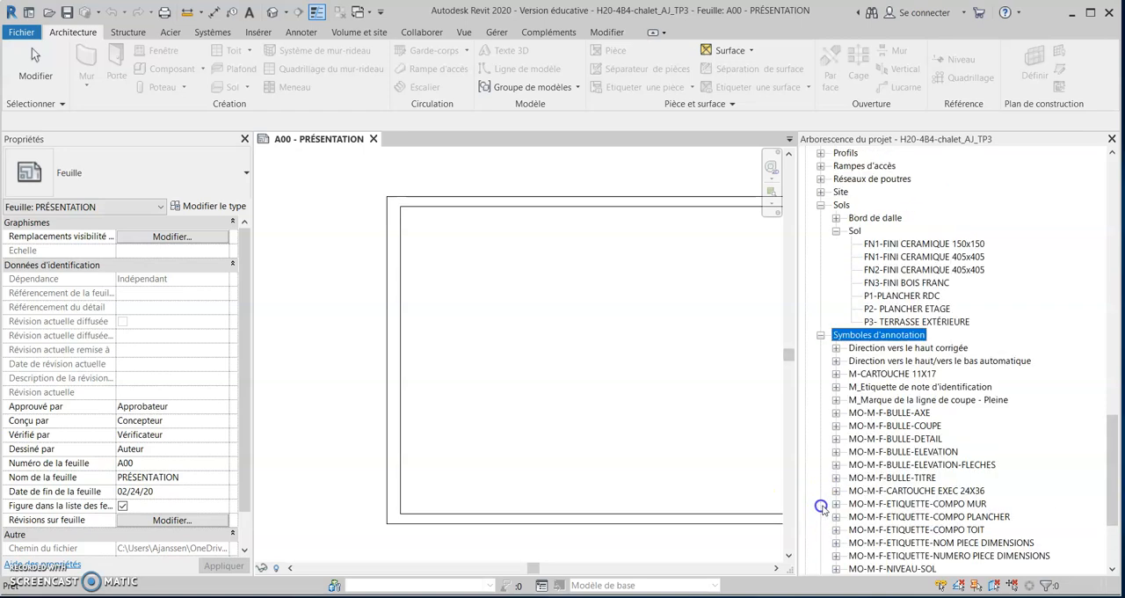
pyautogui.moveTo(1111, 490); pyautogui.dragTo(1114, 518)
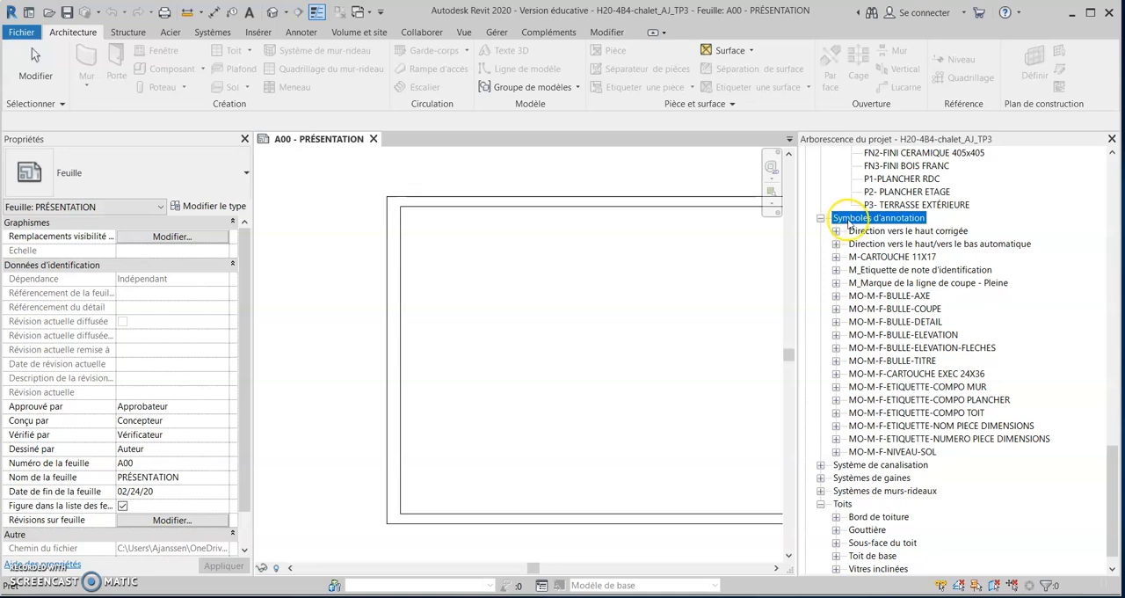
# Start saving the M-CARTOUCHE 11X17 title block family from the project as a separate file.
pyautogui.click(875, 257)
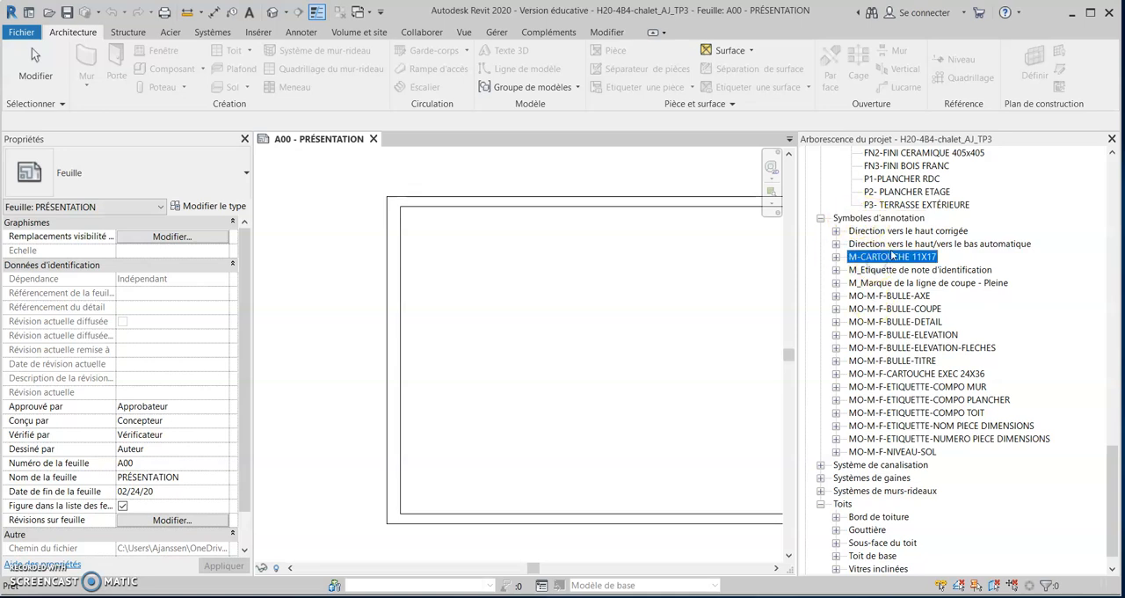
pyautogui.click(836, 257)
pyautogui.click(884, 270)
pyautogui.click(892, 256)
pyautogui.rightClick(897, 259)
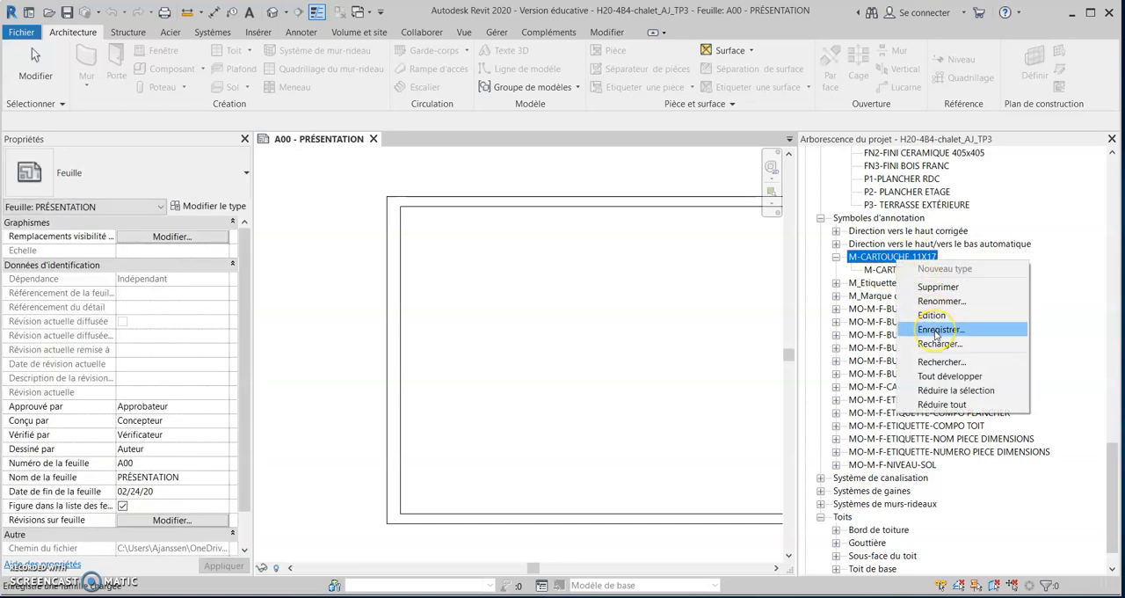
pyautogui.click(938, 329)
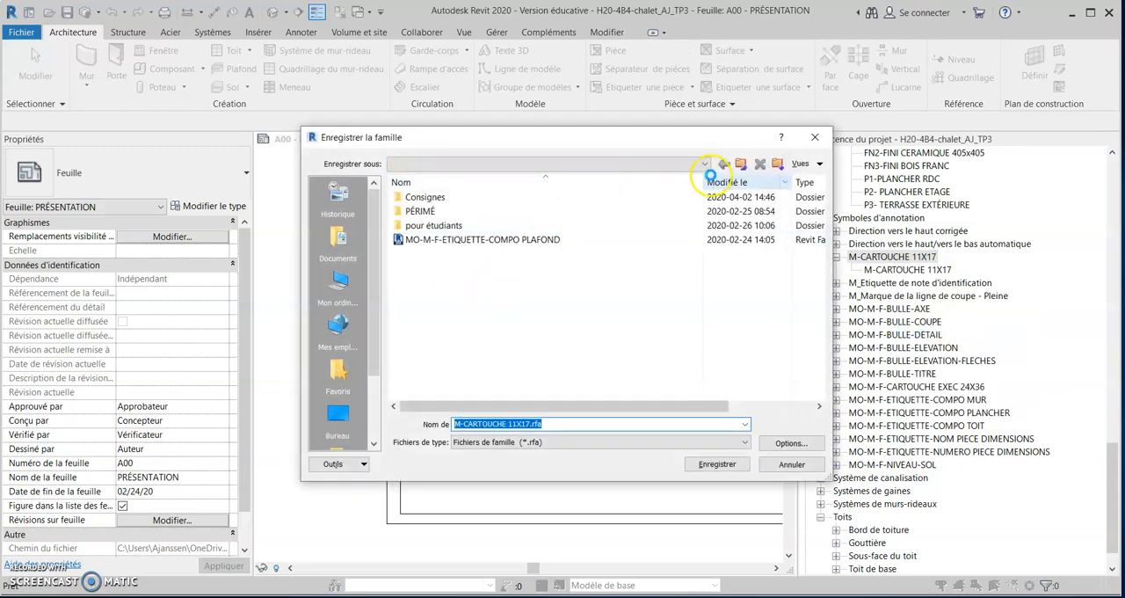
# Save the family as M-CARTOUCHE 11X17 _PRESENTATION.rfa in H-2020-221-4B4-REVIT, 00_Ajustement COVID, TP03 rendu-mise en page on OneDrive.
pyautogui.click(701, 163)
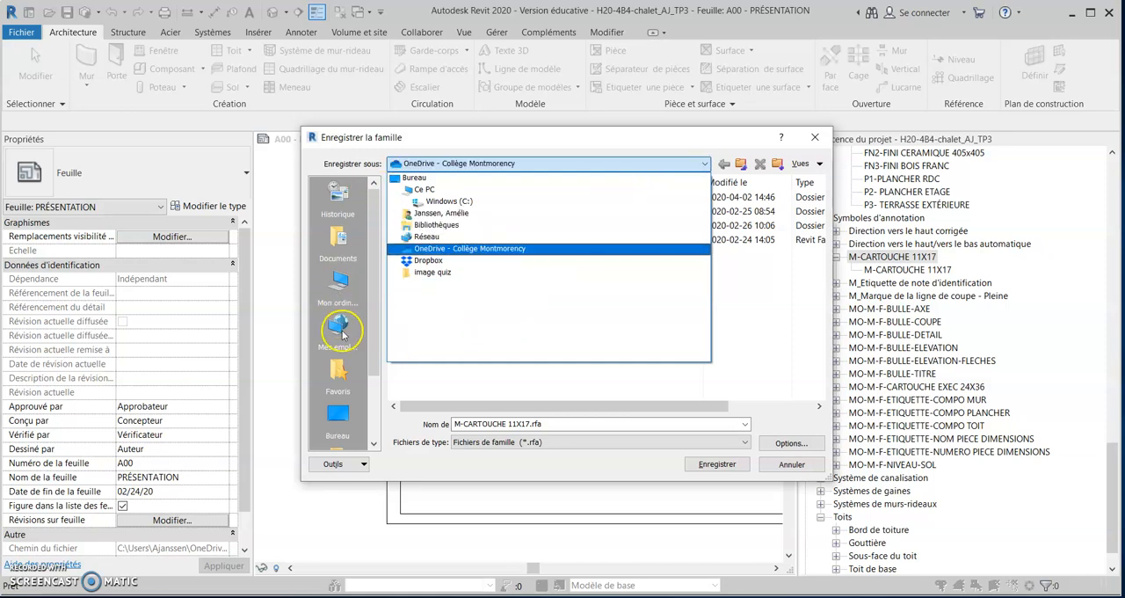
pyautogui.click(433, 249)
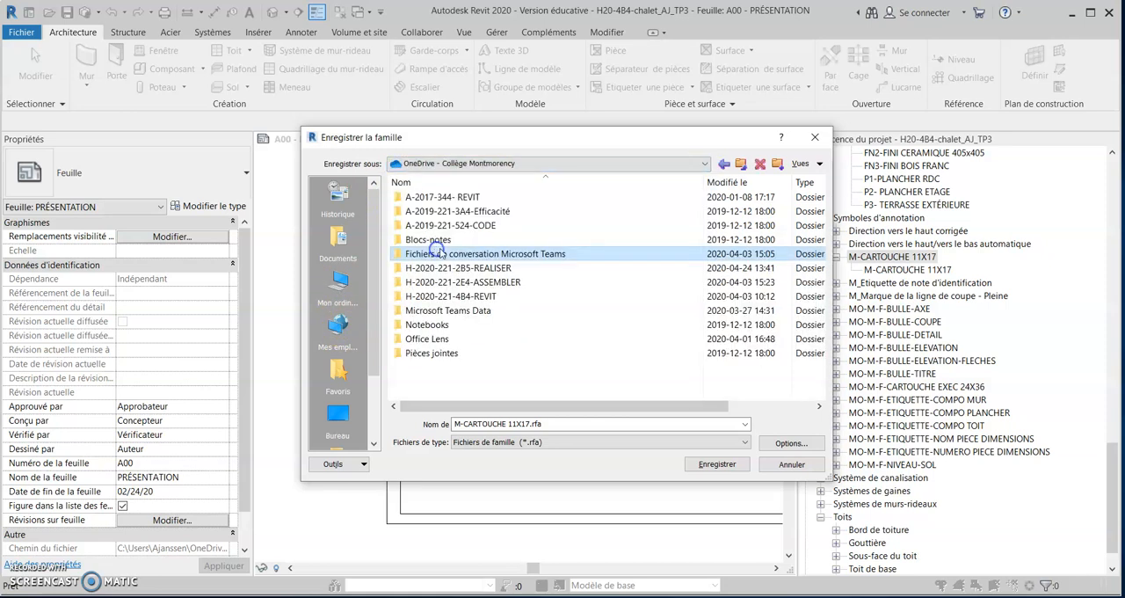
pyautogui.doubleClick(468, 299)
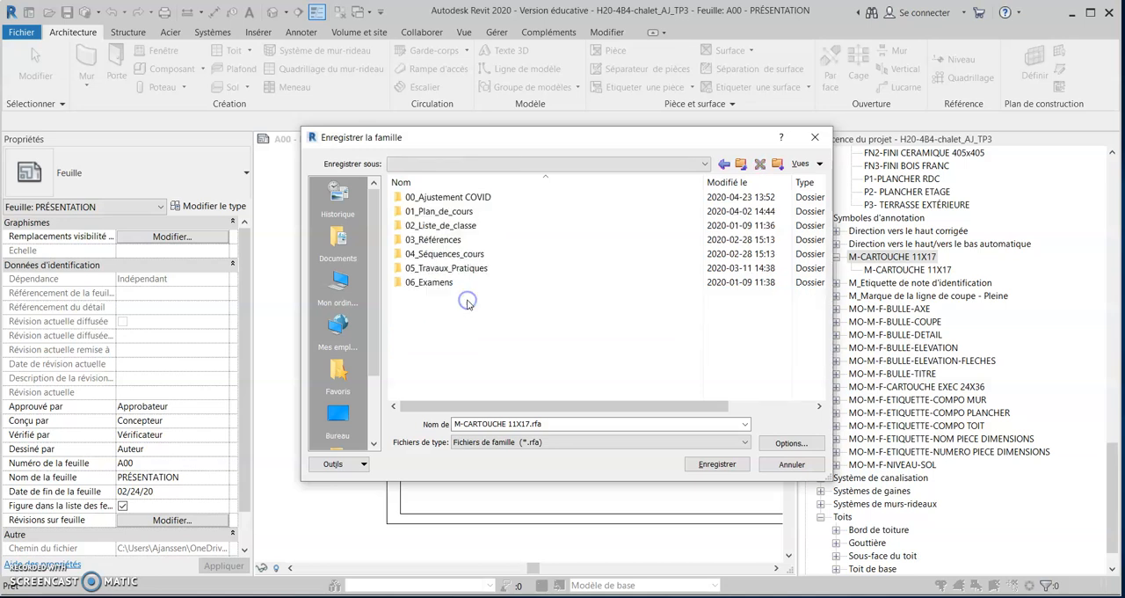
pyautogui.doubleClick(469, 199)
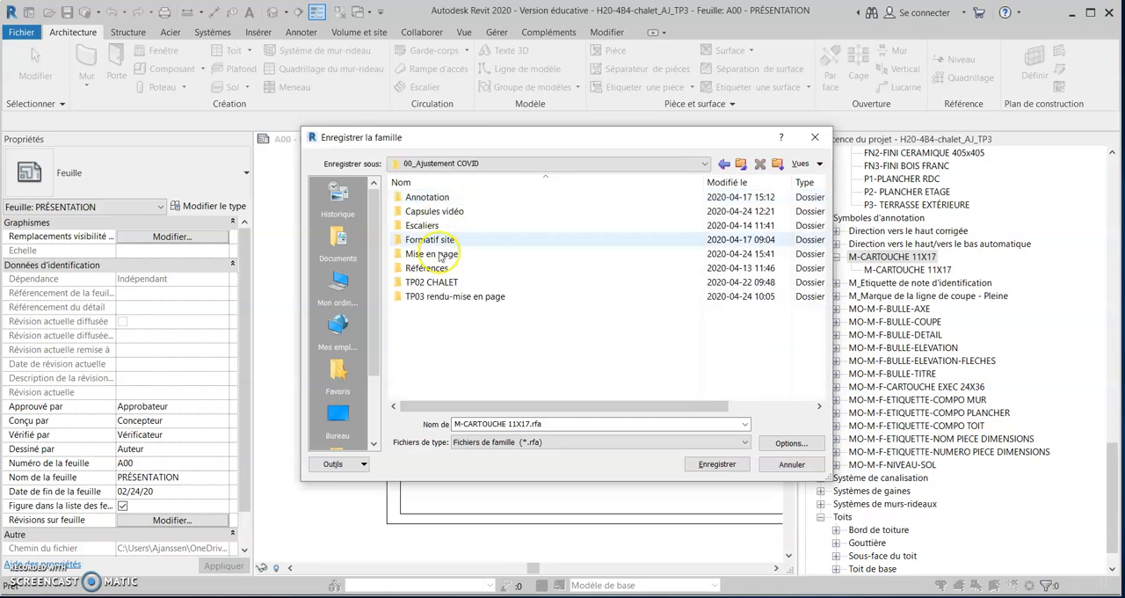
pyautogui.doubleClick(440, 298)
pyautogui.click(492, 422)
pyautogui.tripleClick(528, 424)
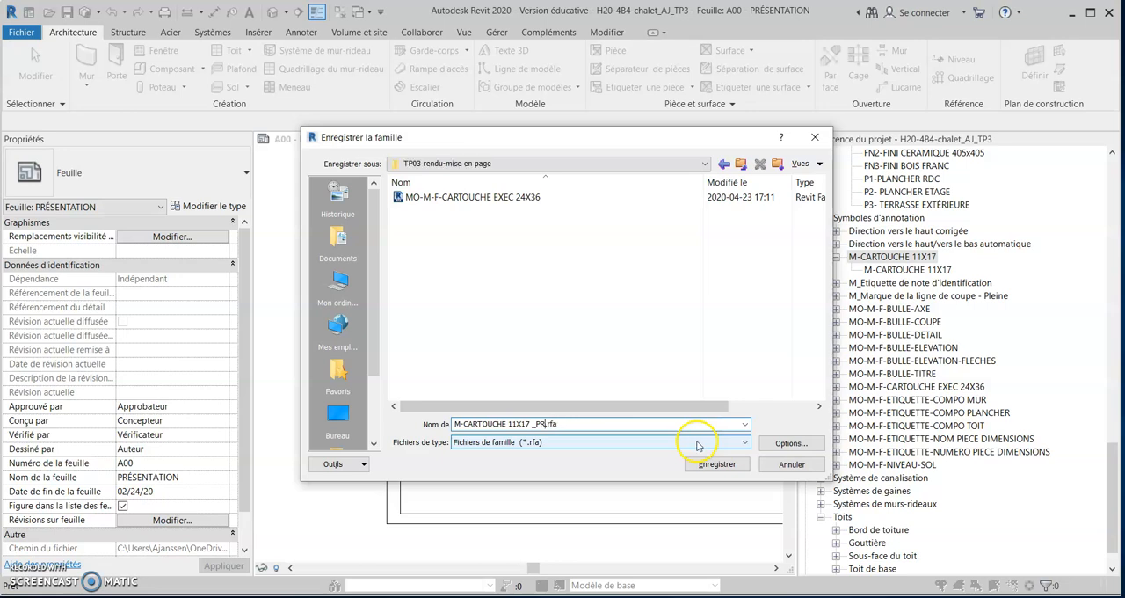
pyautogui.write('ESENTATION')
pyautogui.click(727, 464)
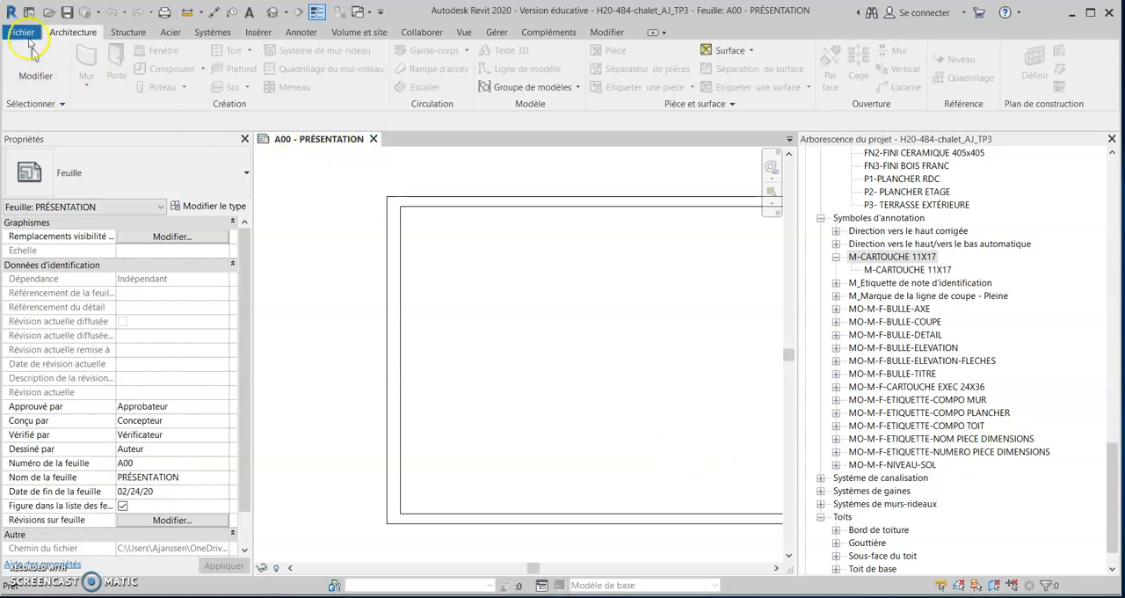
pyautogui.click(22, 33)
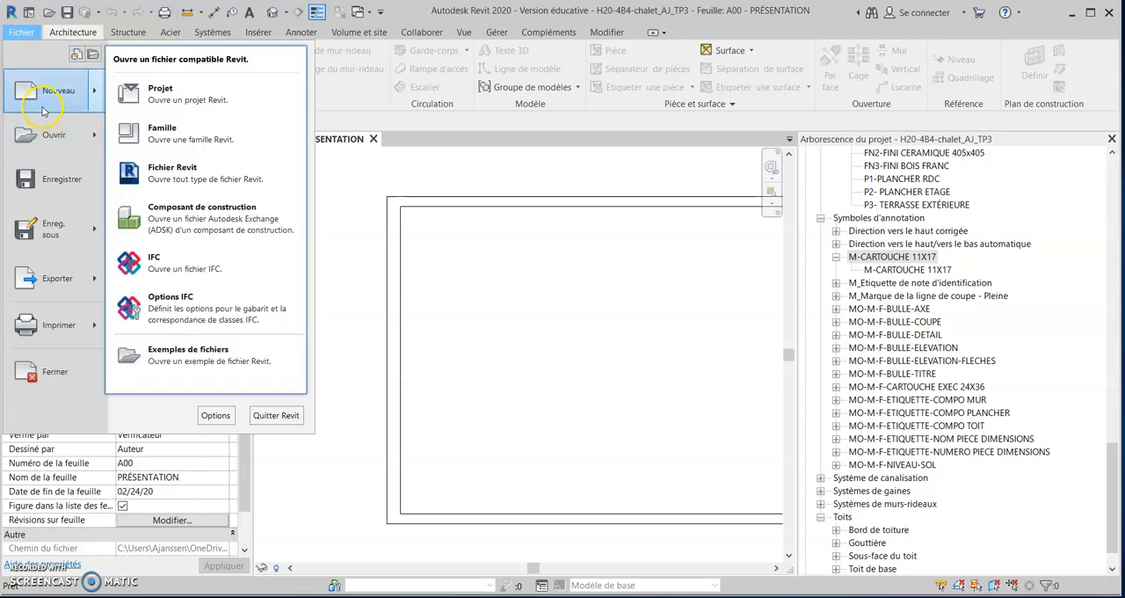
pyautogui.click(37, 141)
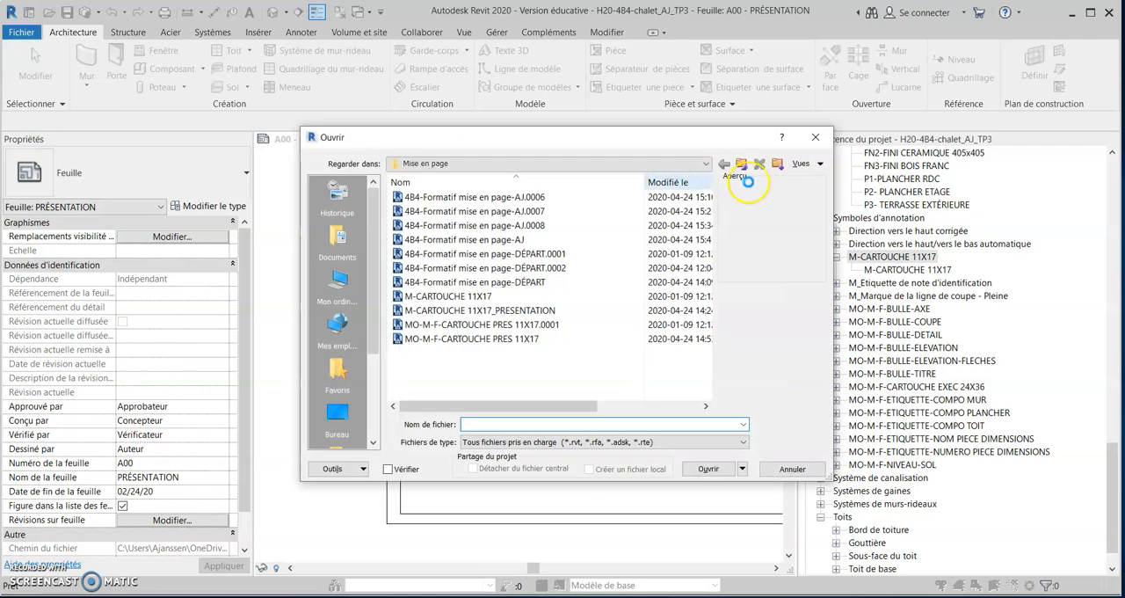
pyautogui.click(815, 136)
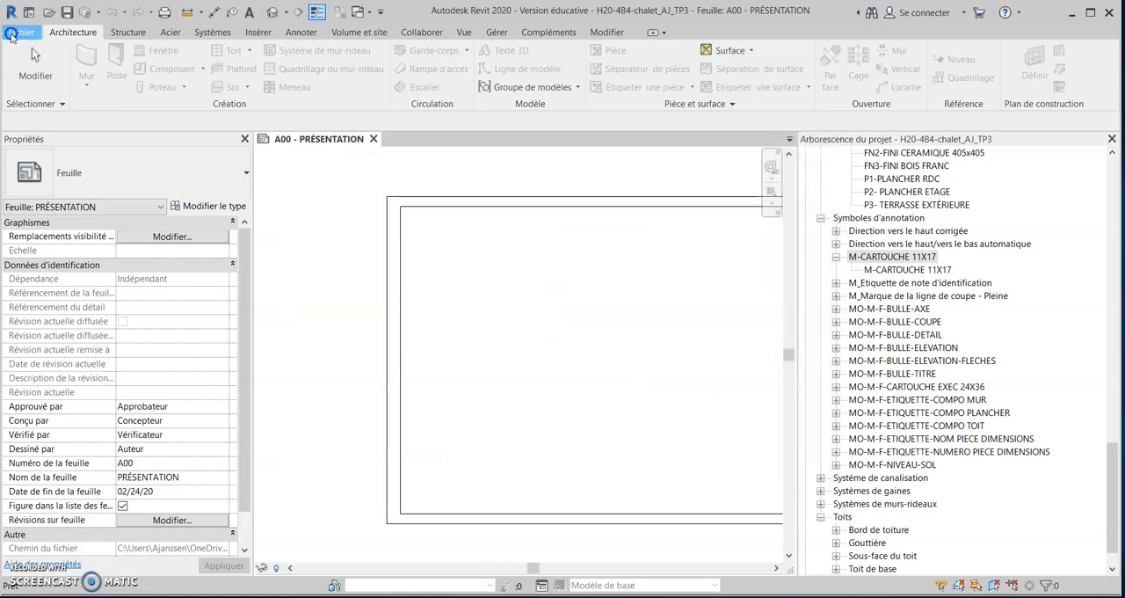
# Open the family M-CARTOUCHE 11X17 _PRESENTATION.rfa from the OneDrive folder H-2020-221-4B4-REVIT, 00_Ajustement COVID, TP03 rendu-mise en page.
pyautogui.click(12, 35)
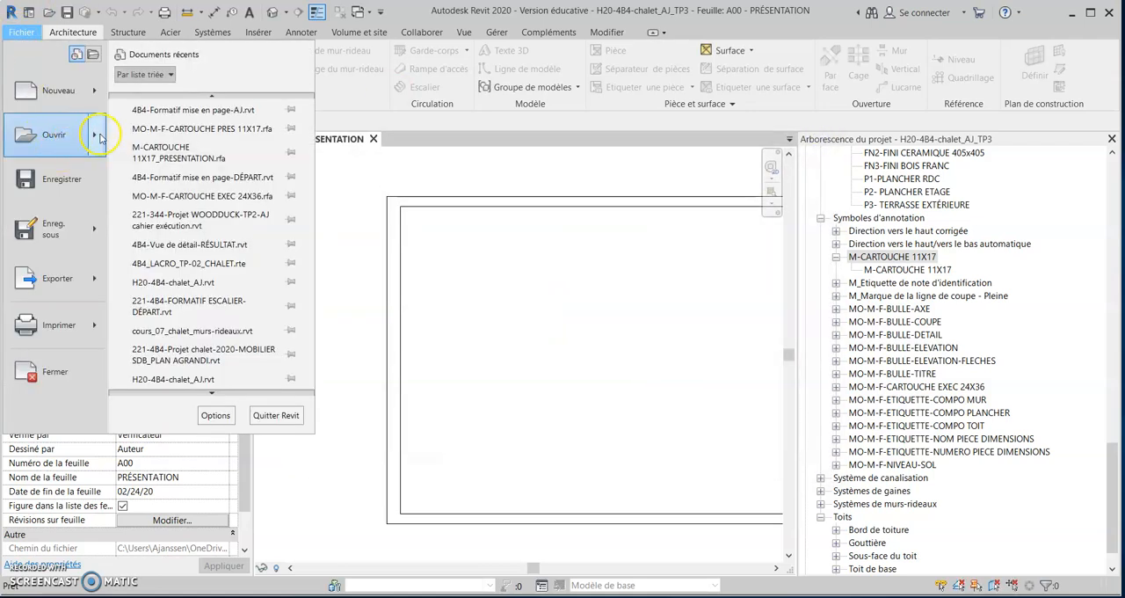
pyautogui.moveTo(99, 136)
pyautogui.click(151, 134)
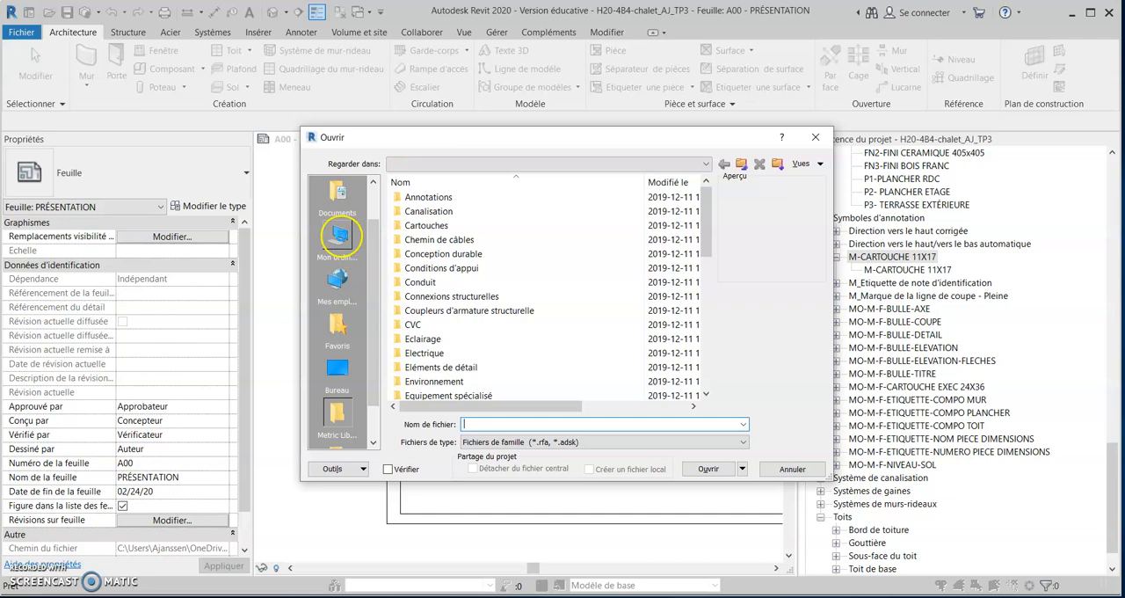
pyautogui.click(339, 233)
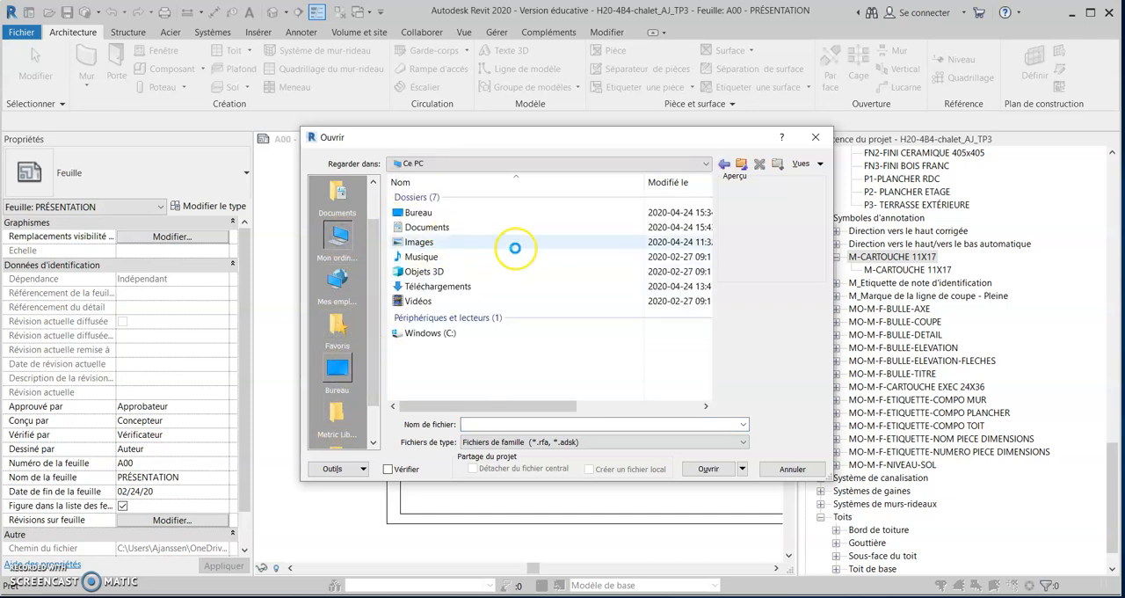
pyautogui.click(347, 194)
pyautogui.click(549, 164)
pyautogui.click(457, 249)
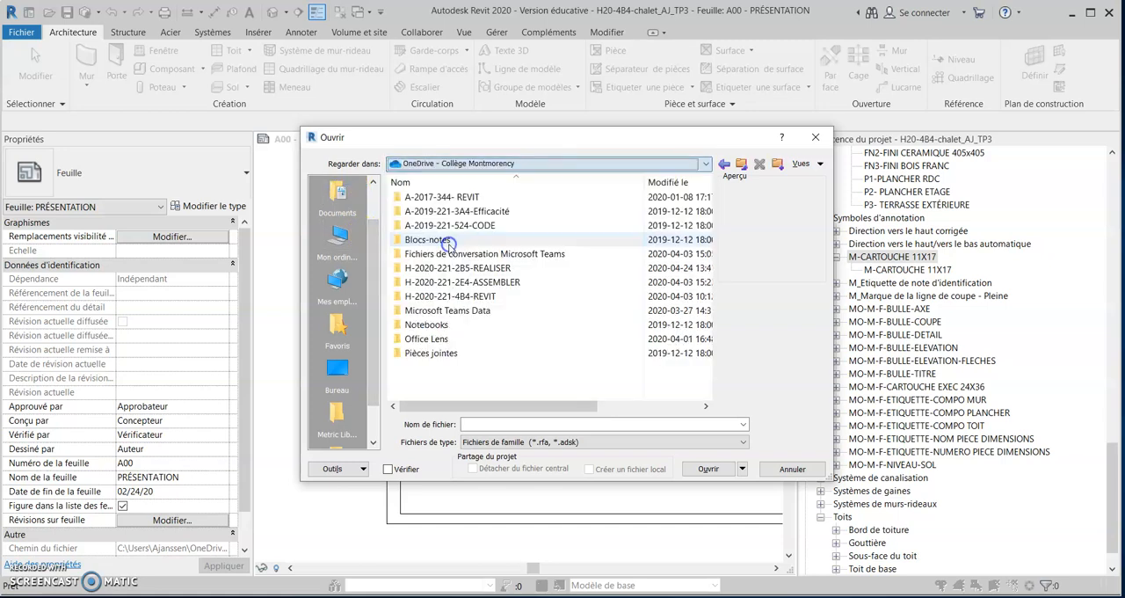
pyautogui.doubleClick(459, 297)
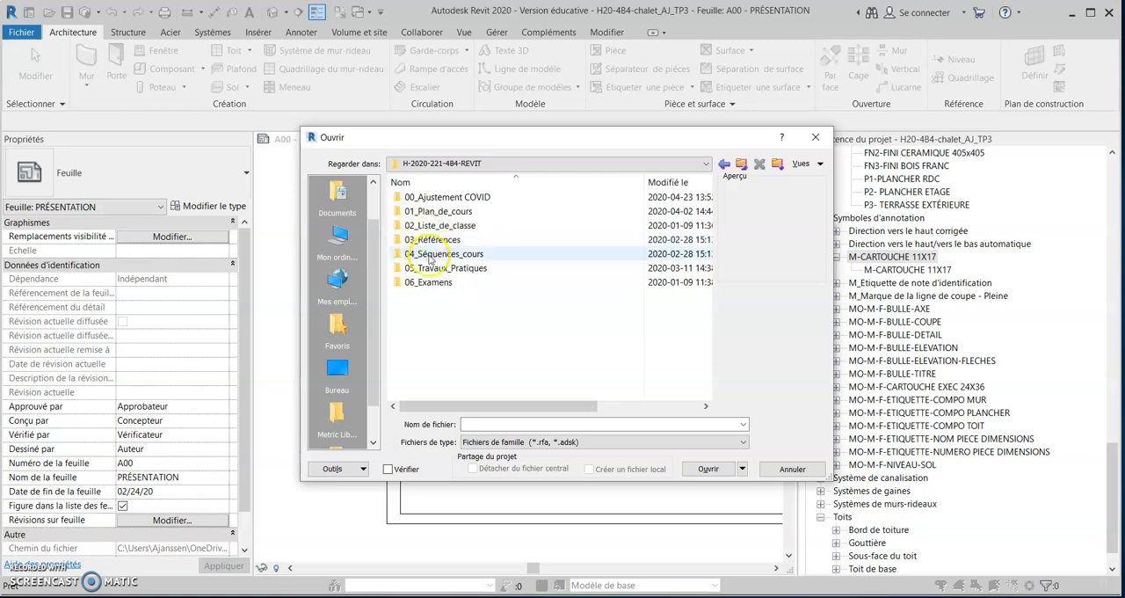
pyautogui.doubleClick(442, 193)
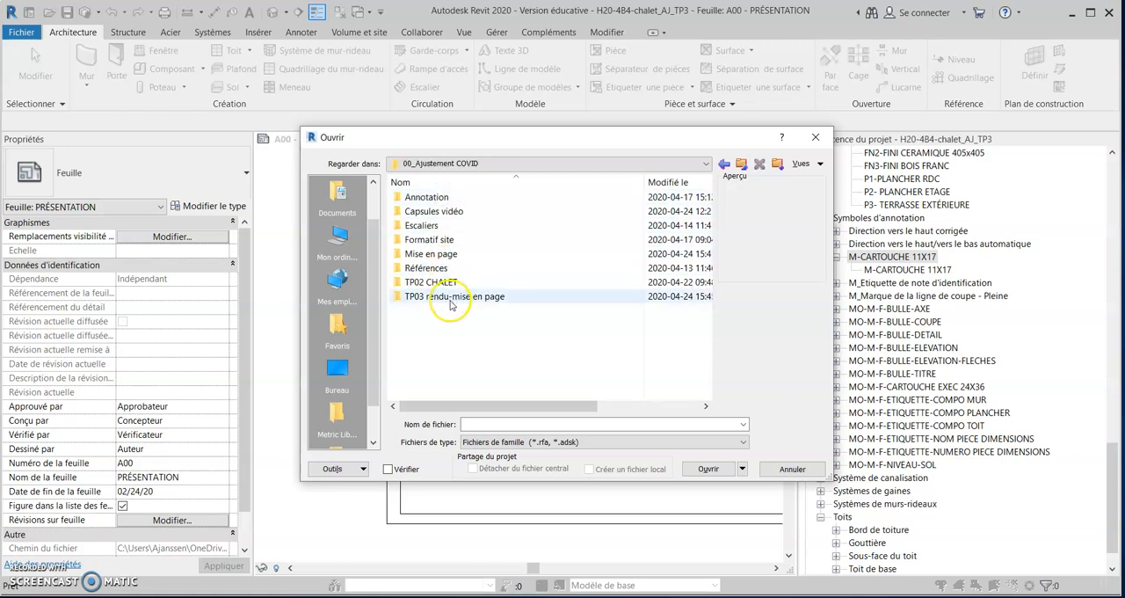
pyautogui.doubleClick(436, 300)
pyautogui.click(479, 197)
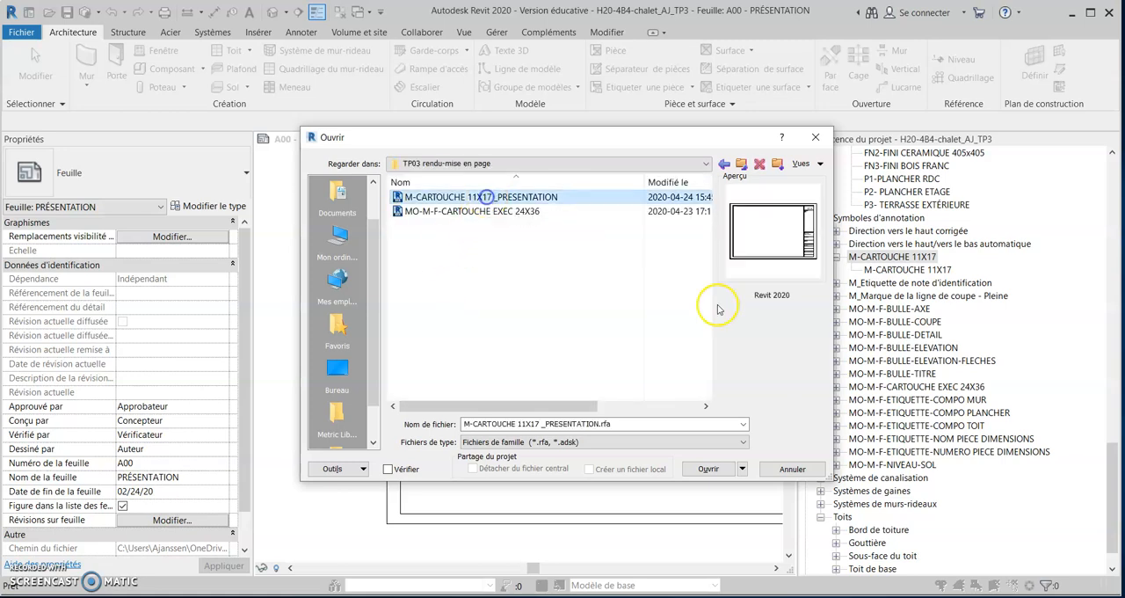
pyautogui.click(709, 468)
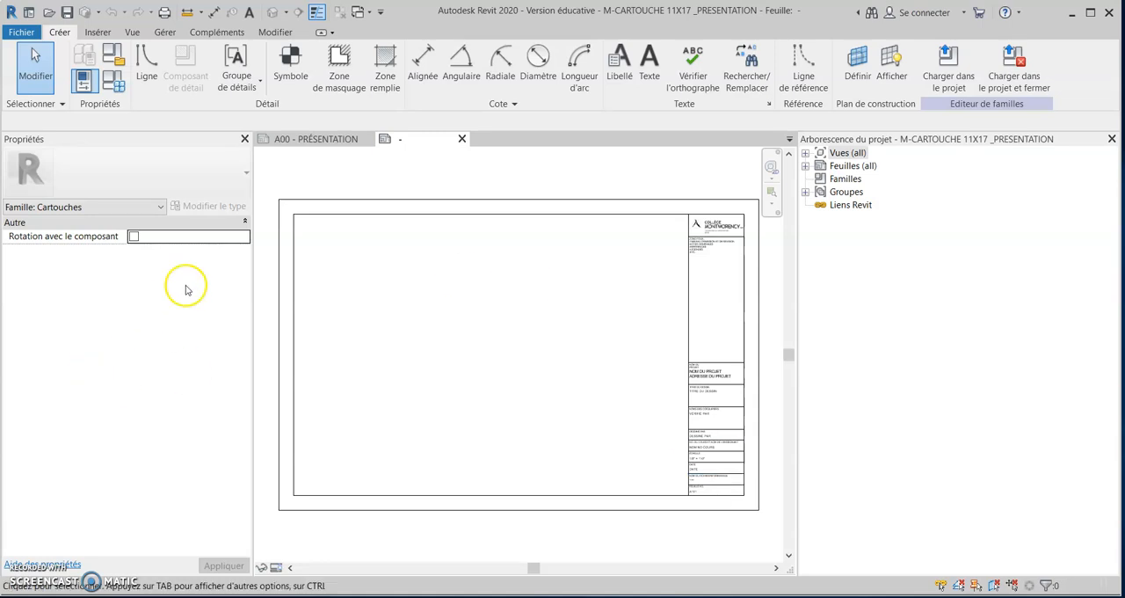
# Narrow the properties area and delete the small text note and the Collège Montmorency logo from the title block.
pyautogui.moveTo(253, 315); pyautogui.dragTo(184, 339)
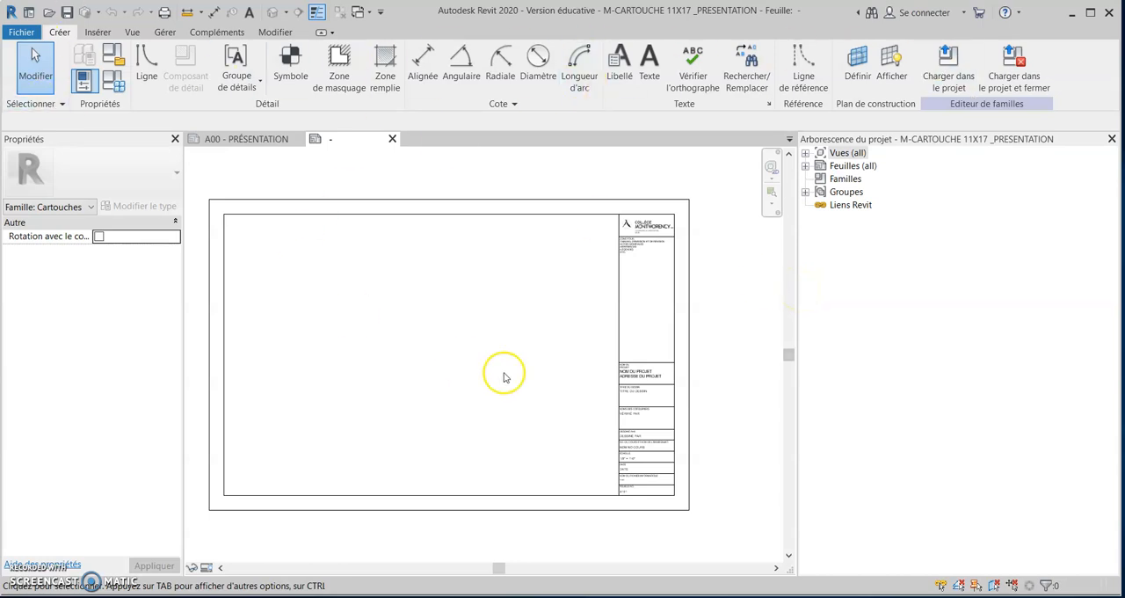
pyautogui.moveTo(534, 372); pyautogui.dragTo(572, 369, button='middle')
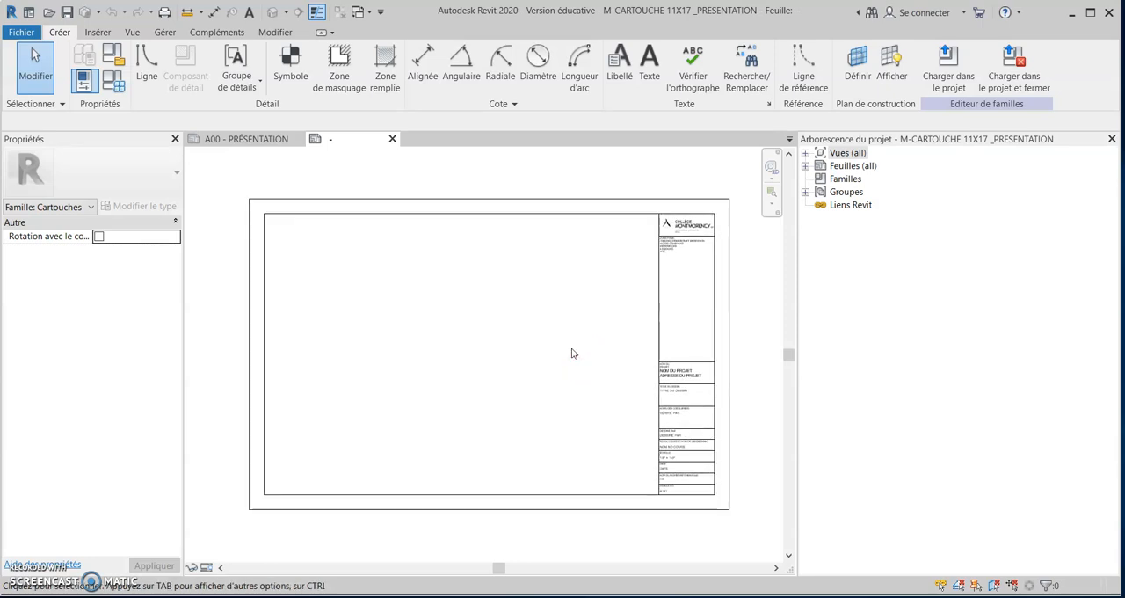
pyautogui.click(689, 262)
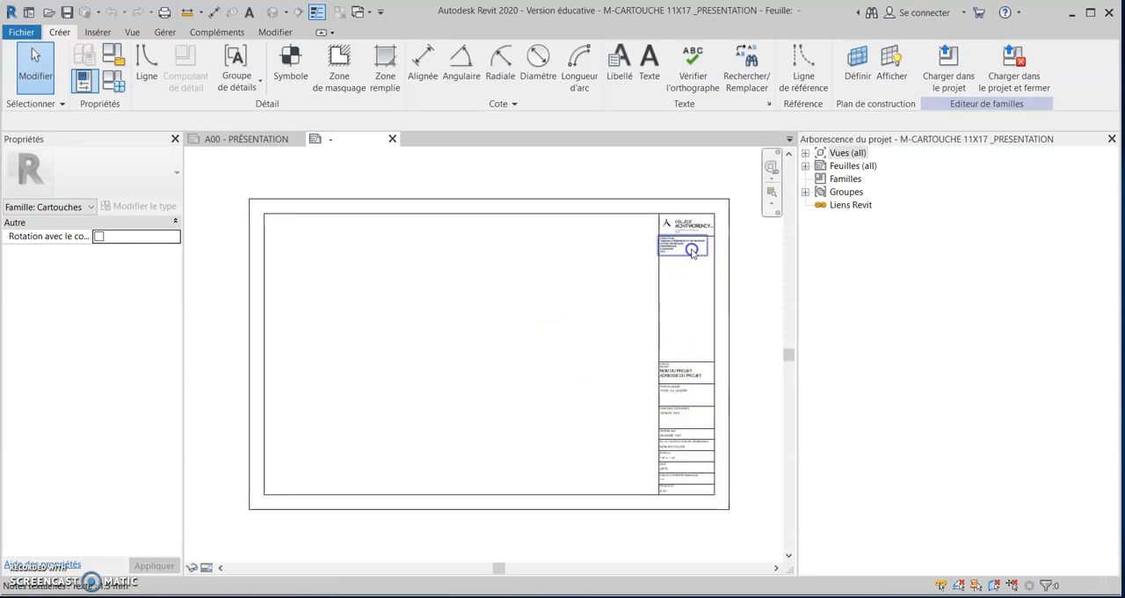
pyautogui.click(692, 251)
pyautogui.press('Delete')
pyautogui.click(694, 230)
pyautogui.press('Delete')
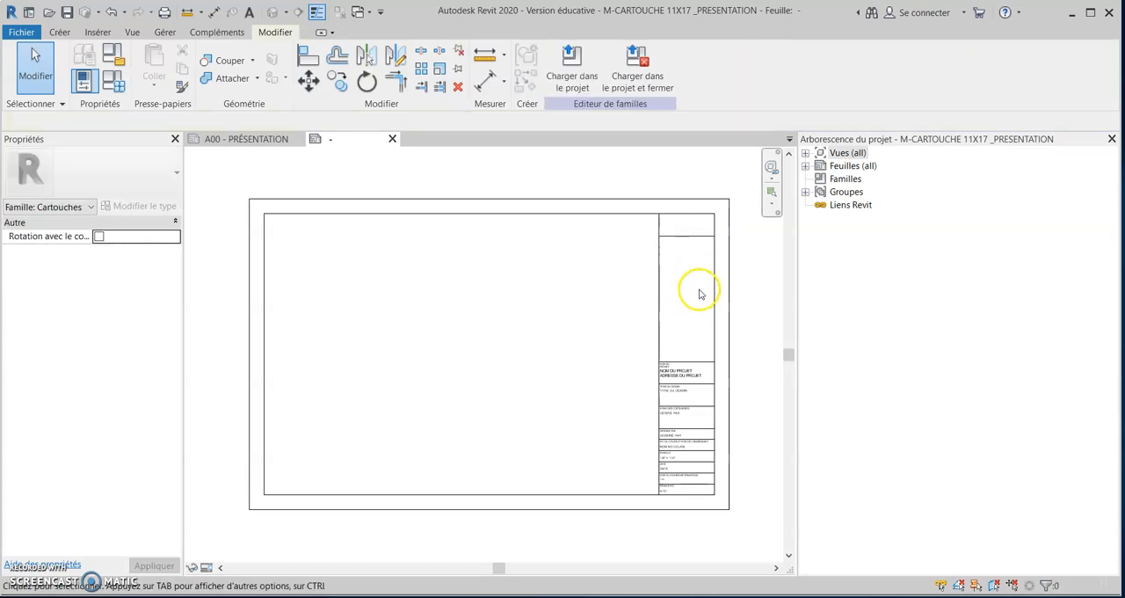
# Examine the upper inner frame line and the upper outer sheet edge of the title block.
pyautogui.click(689, 216)
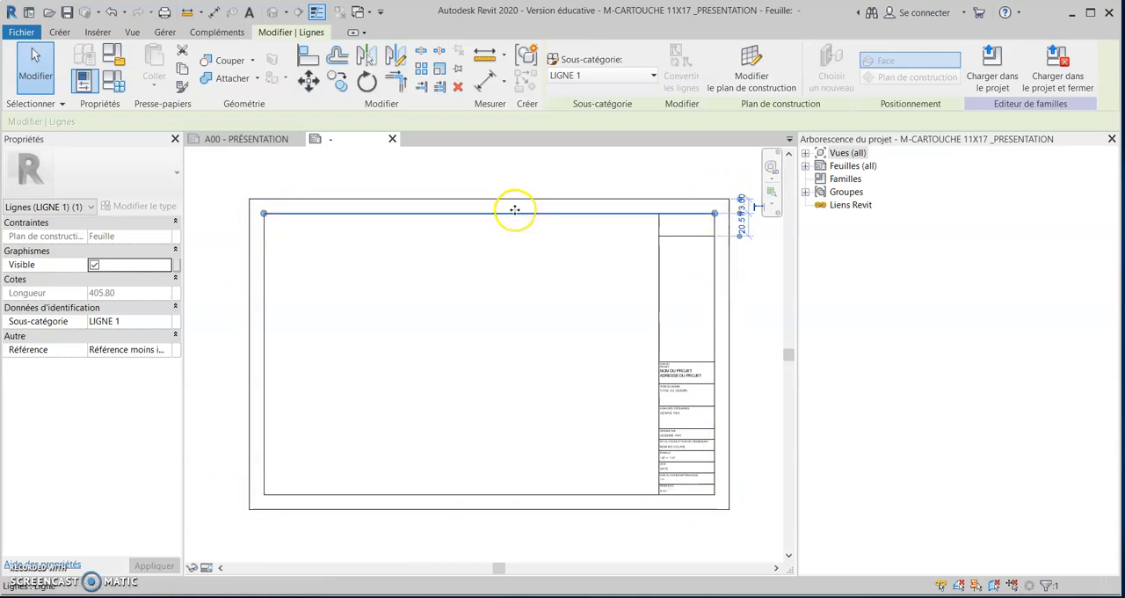
pyautogui.click(448, 197)
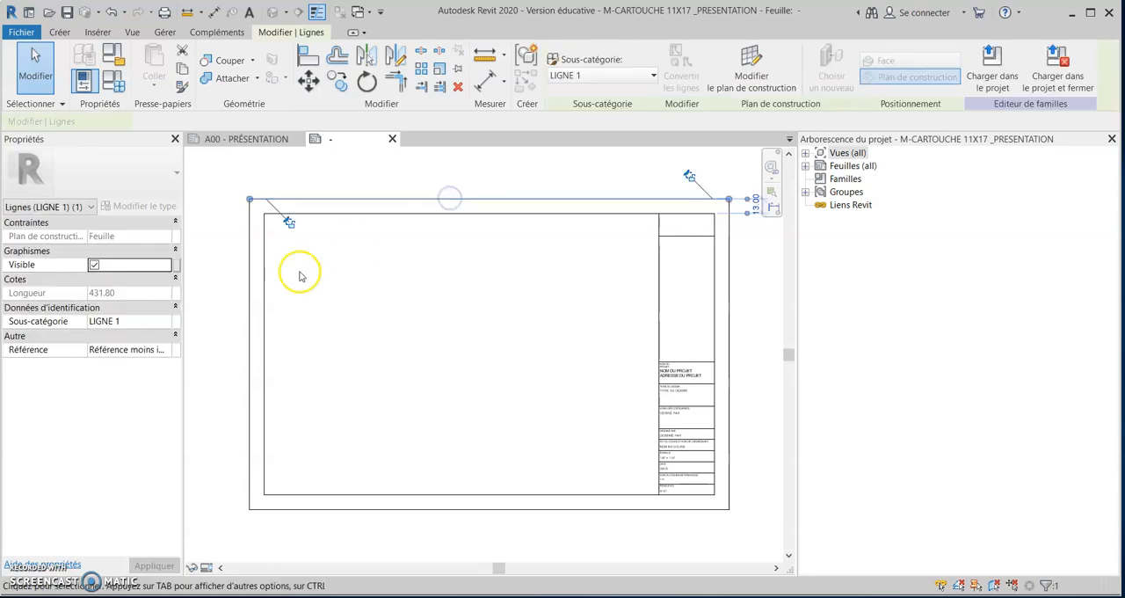
pyautogui.click(242, 317)
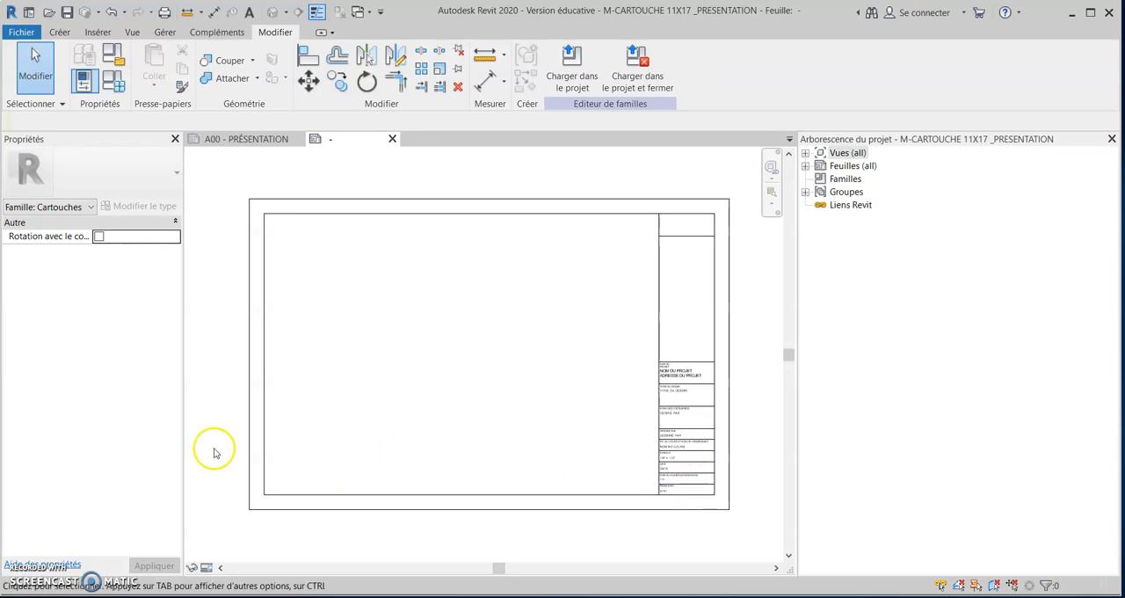
pyautogui.click(58, 32)
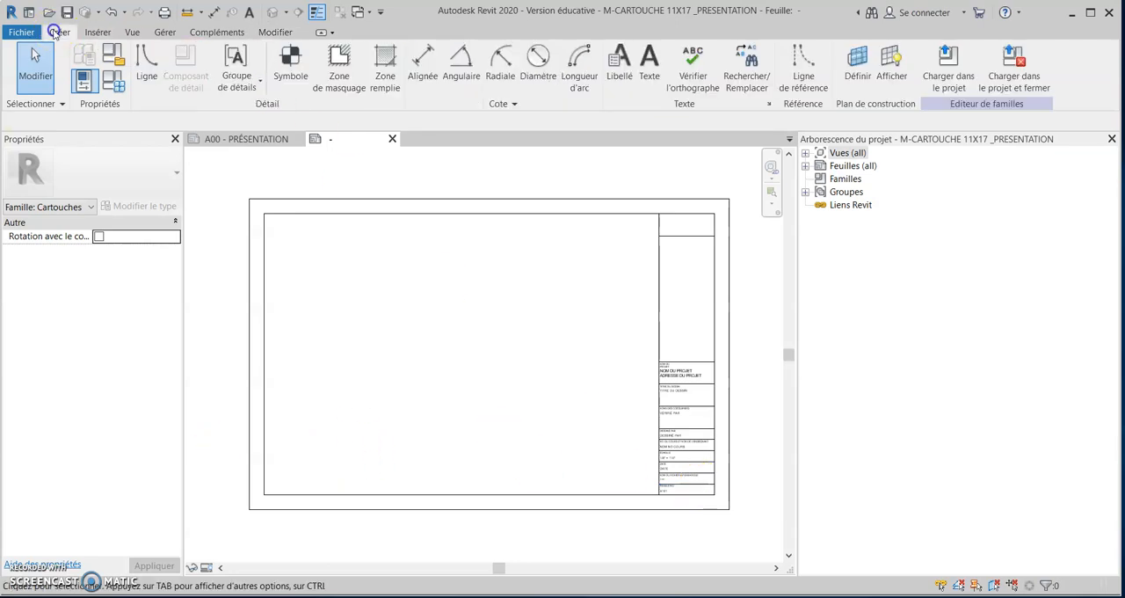
# Draw a horizontal line across the full width of the inner frame, about 30 mm above its lower edge.
pyautogui.click(143, 62)
pyautogui.click(264, 459)
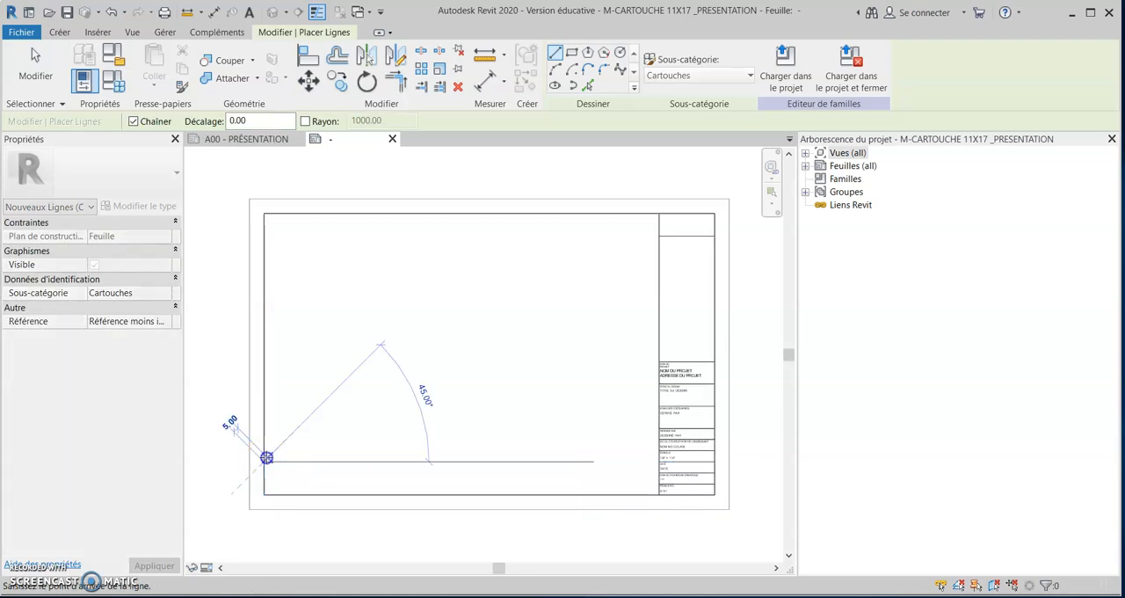
pyautogui.click(714, 460)
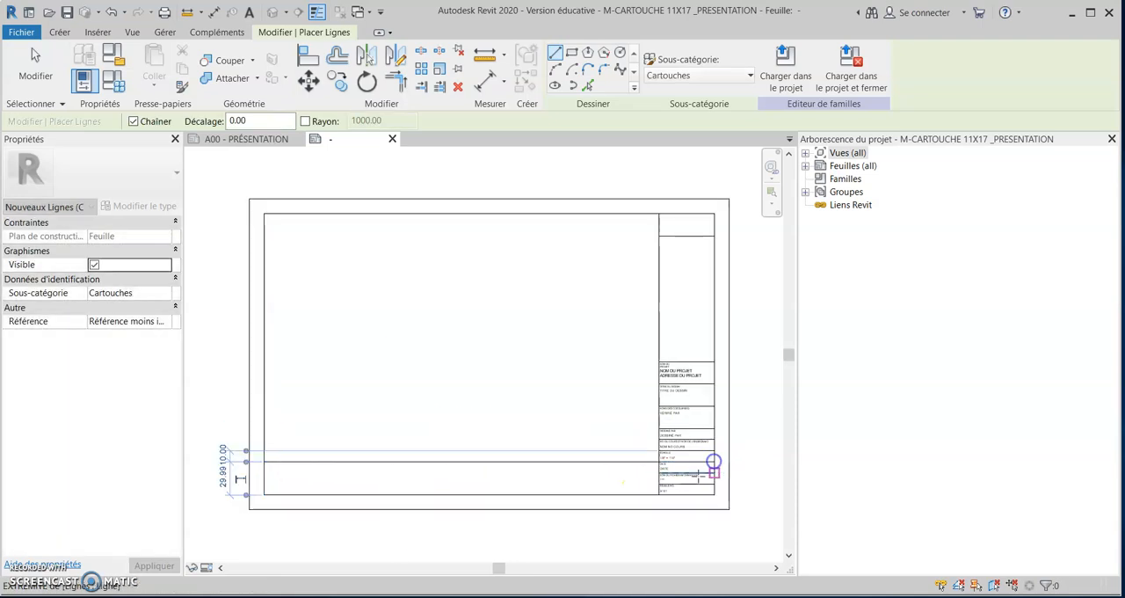
pyautogui.press('Escape')
pyautogui.press('Escape')
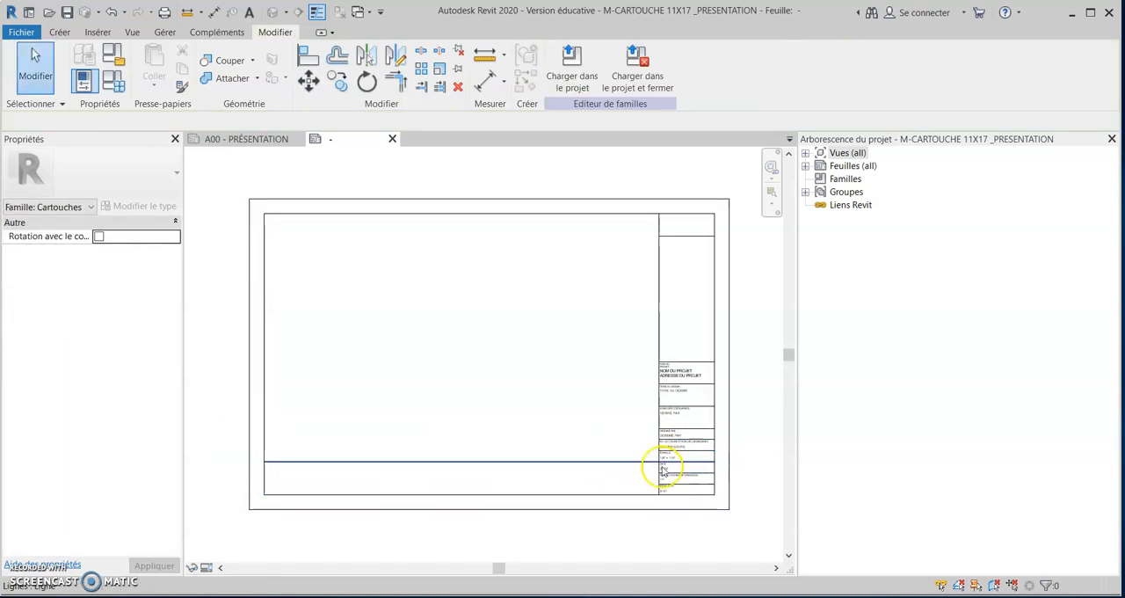
# Narrow the project browser to enlarge the drawing area around the title block.
pyautogui.scroll(3, 442, 465)
pyautogui.moveTo(442, 465)
pyautogui.mouseDown(button='middle')
pyautogui.moveTo(552, 443)
pyautogui.moveTo(430, 454)
pyautogui.mouseUp(button='middle')
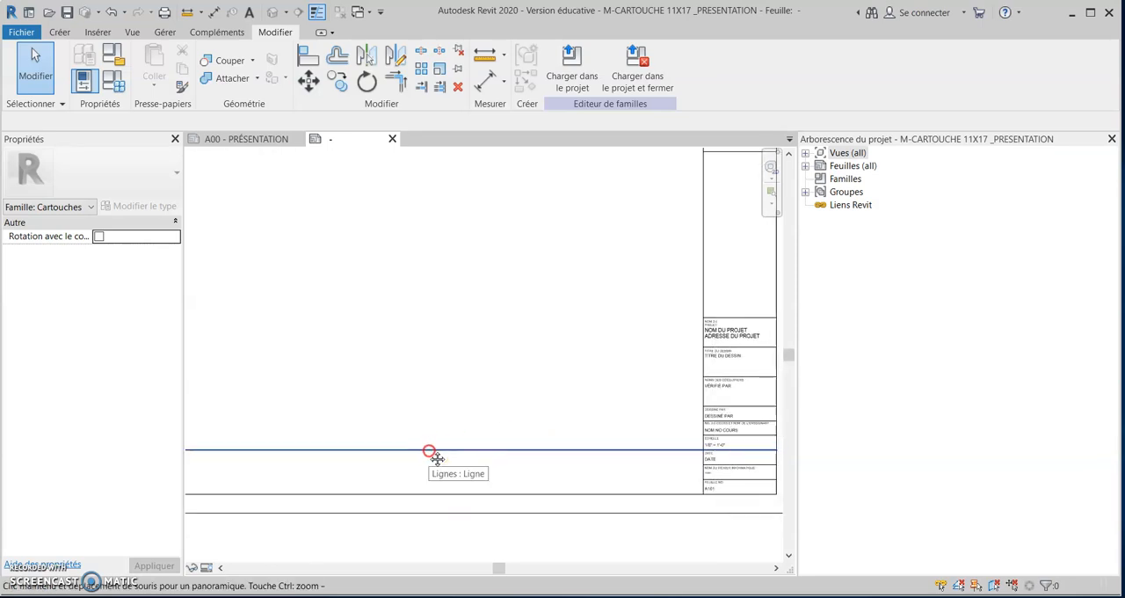
pyautogui.moveTo(796, 379); pyautogui.dragTo(992, 395)
pyautogui.scroll(-3, 528, 342)
pyautogui.moveTo(528, 342); pyautogui.dragTo(624, 353, button='middle')
pyautogui.click(58, 31)
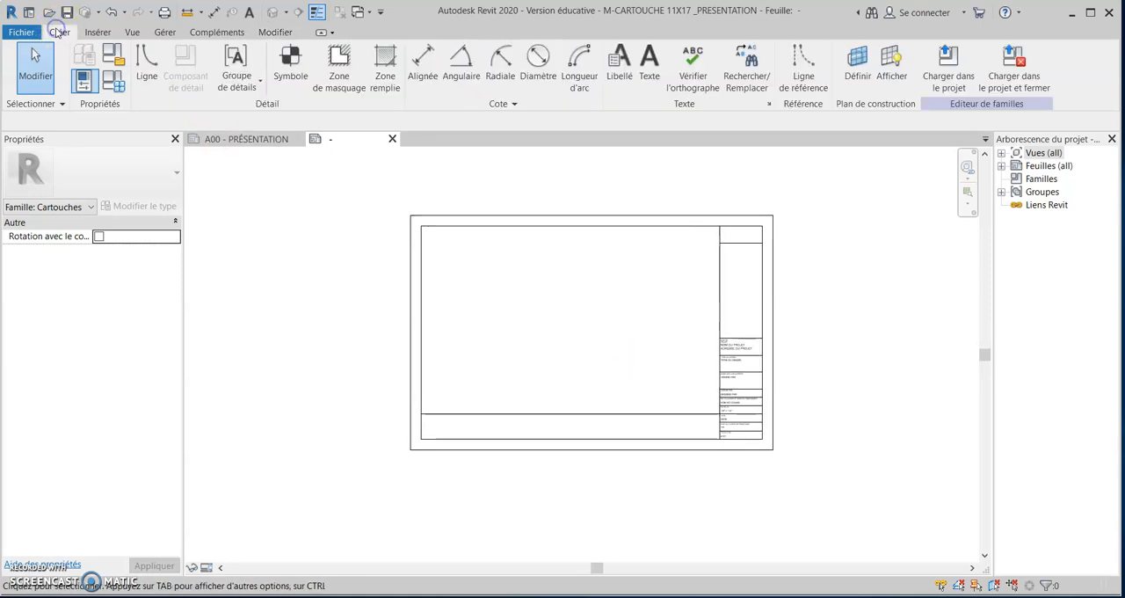
pyautogui.click(648, 81)
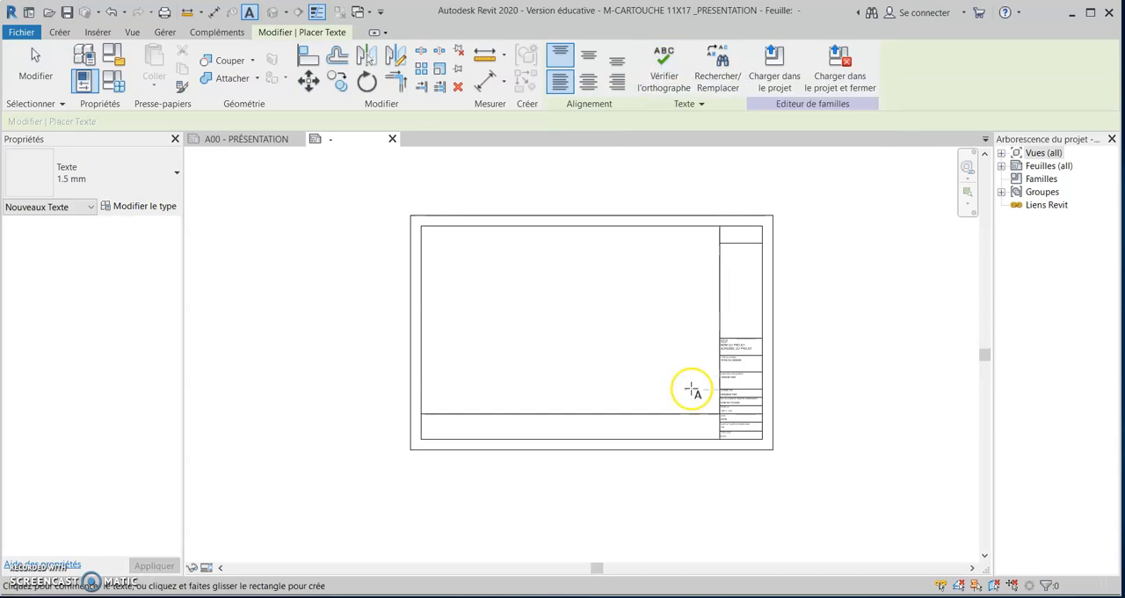
pyautogui.scroll(2, 425, 429)
pyautogui.click(423, 412)
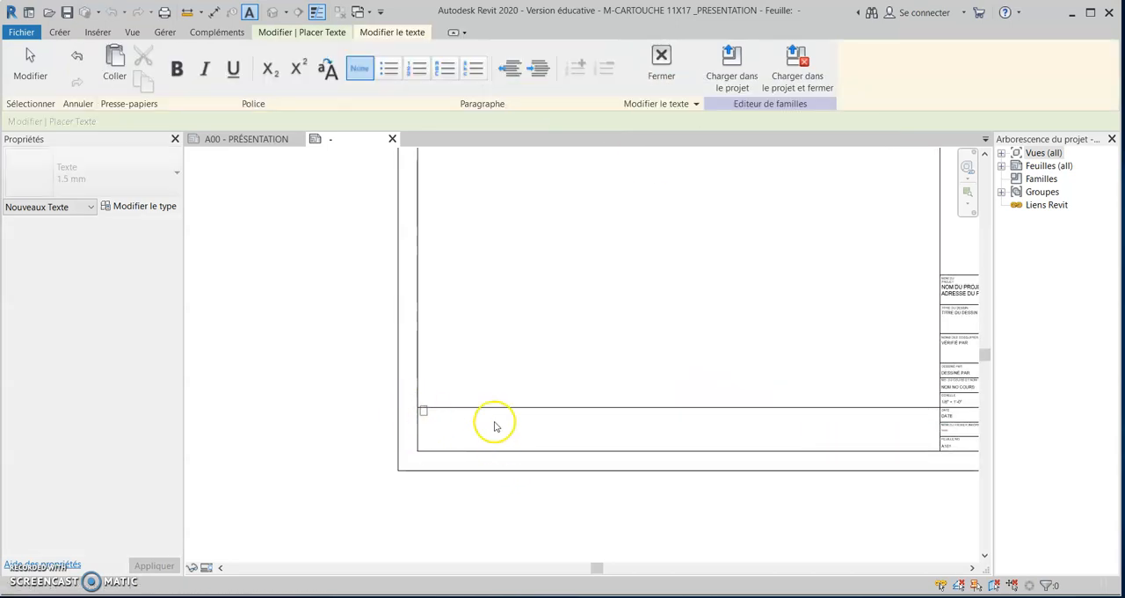
pyautogui.press('Escape')
pyautogui.click(594, 322)
pyautogui.press('Escape')
# Check the text type of the small NOM DU PROJET heading in the title column.
pyautogui.scroll(-3, 706, 357)
pyautogui.moveTo(706, 357); pyautogui.dragTo(538, 365, button='middle')
pyautogui.scroll(5, 659, 317)
pyautogui.click(649, 310)
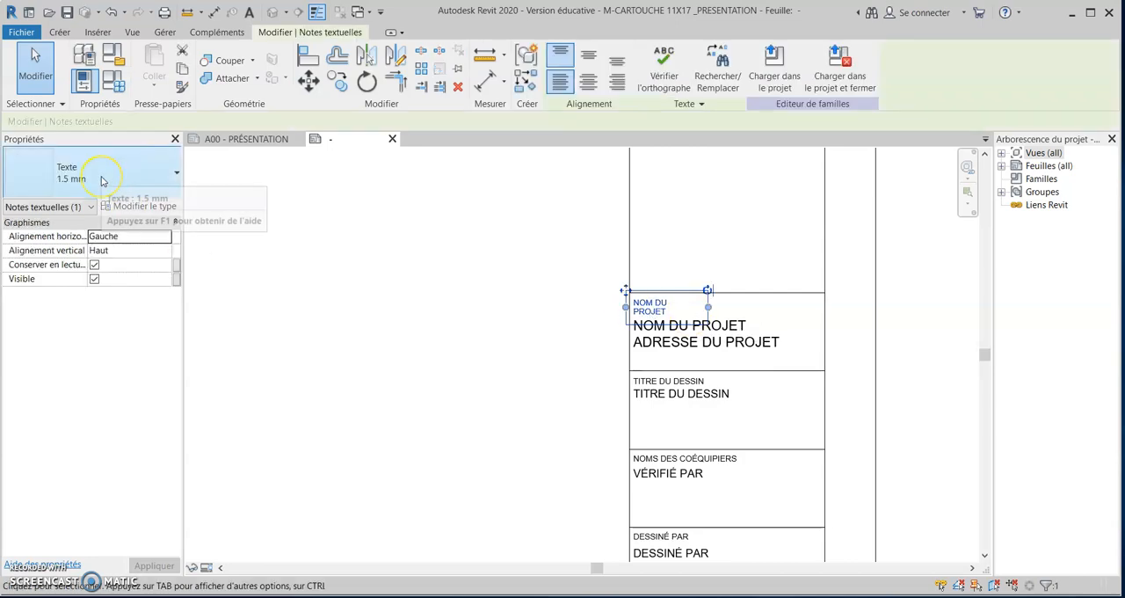
pyautogui.press('Escape')
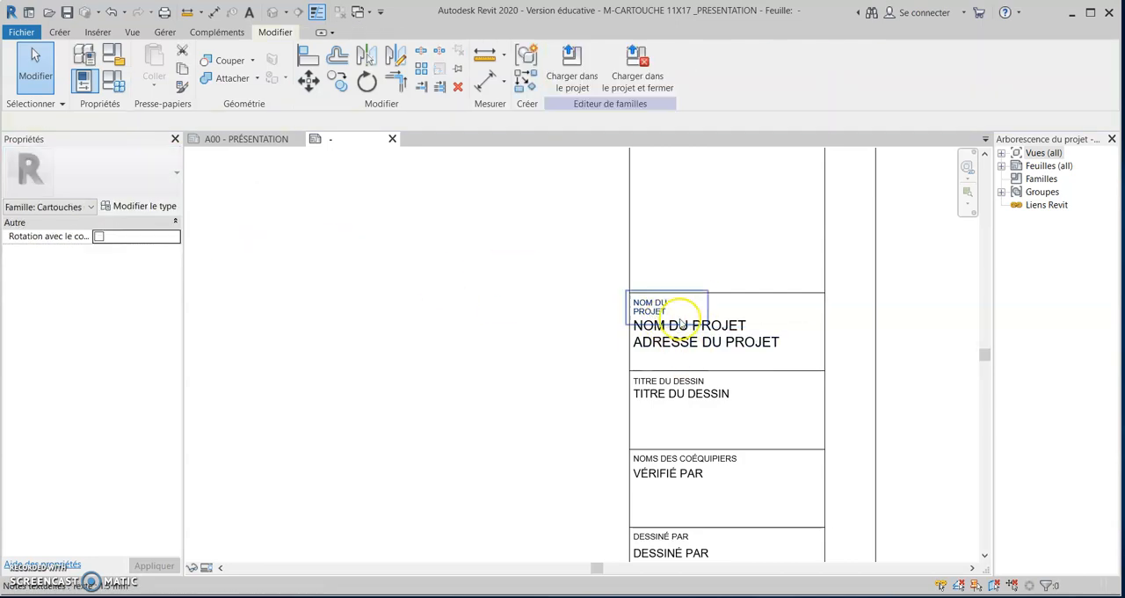
pyautogui.click(650, 308)
pyautogui.press('Escape')
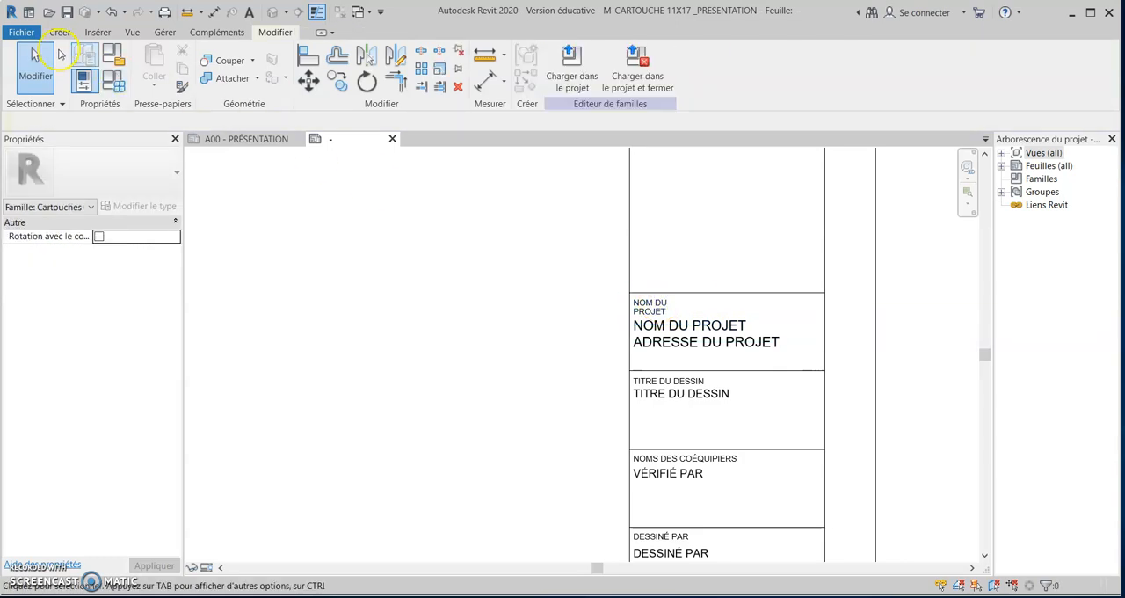
# Place a text note reading BALJAIOWRI in the empty cell above the NOM DU PROJET cell.
pyautogui.click(58, 33)
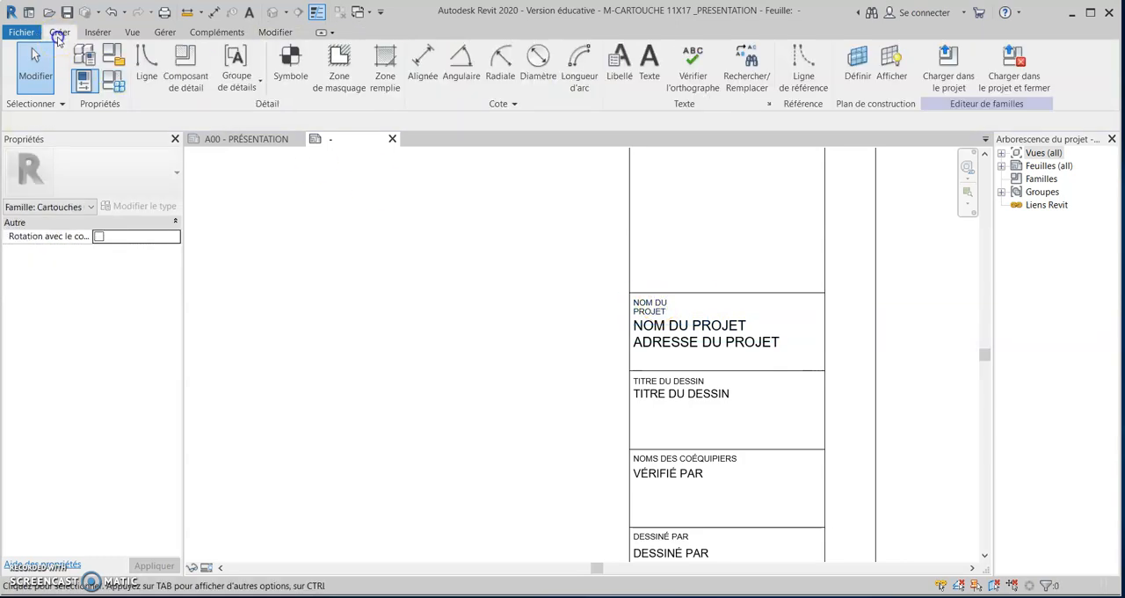
pyautogui.click(651, 65)
pyautogui.click(648, 212)
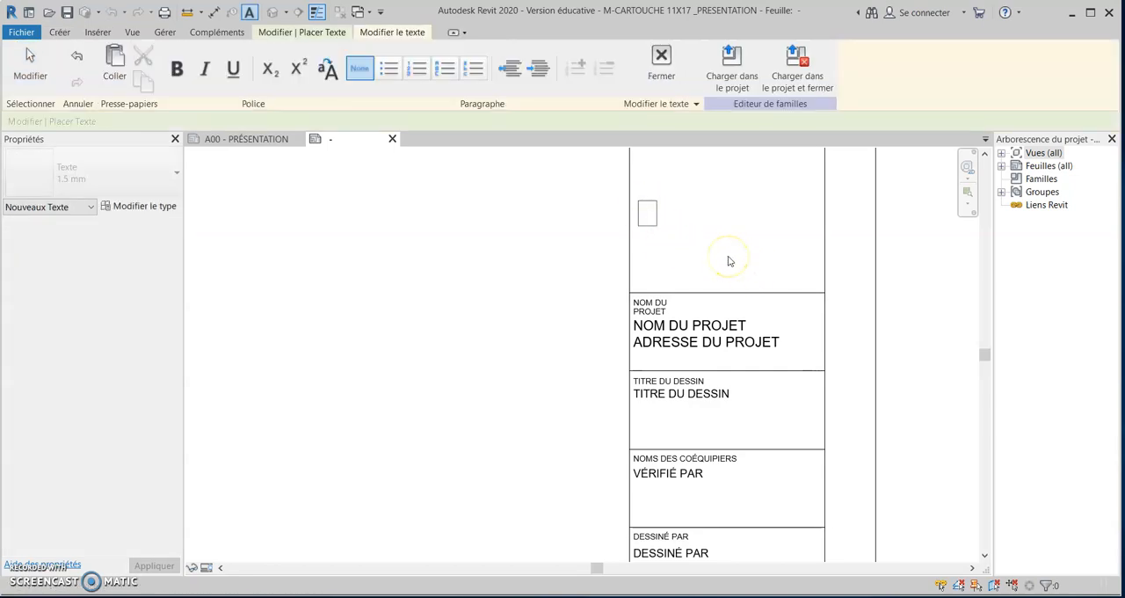
pyautogui.click(728, 261)
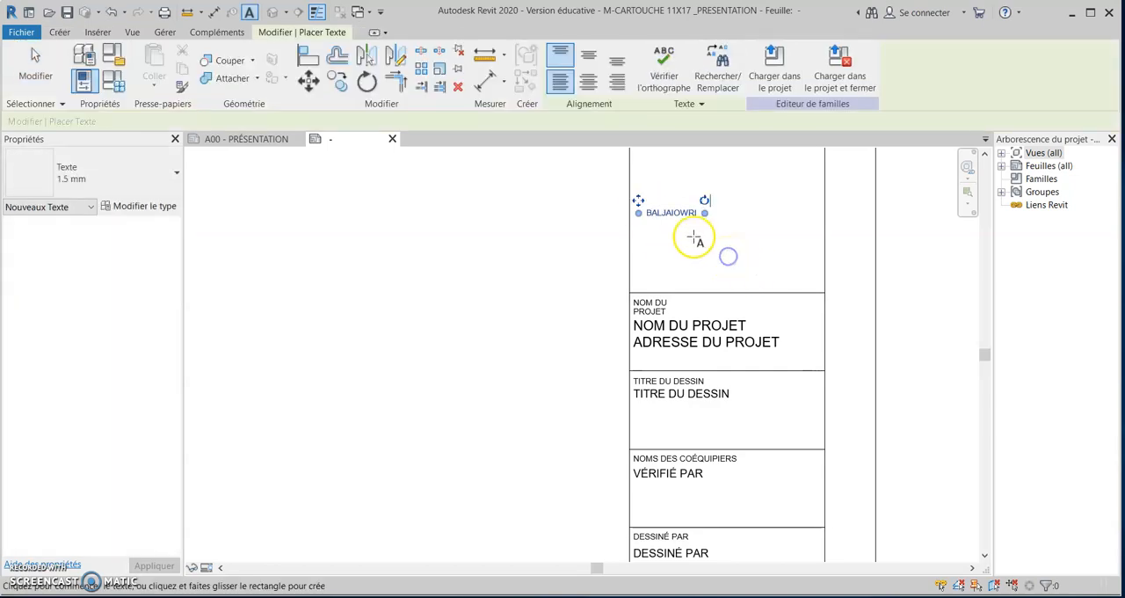
pyautogui.press('Escape')
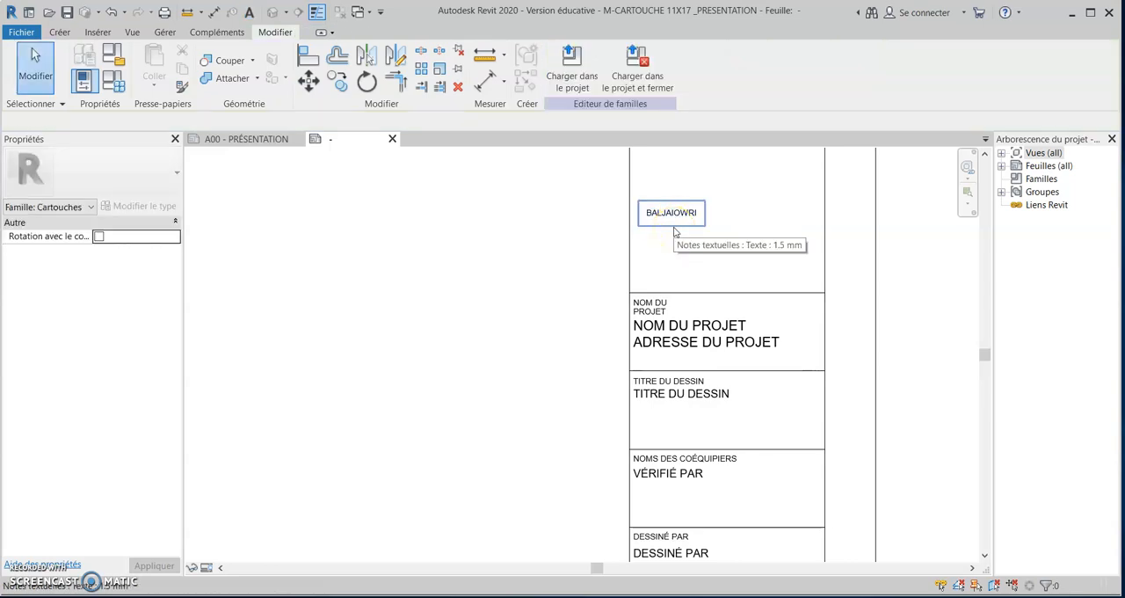
# Change the BALJAIOWRI note's text type to 3 mm.
pyautogui.click(679, 224)
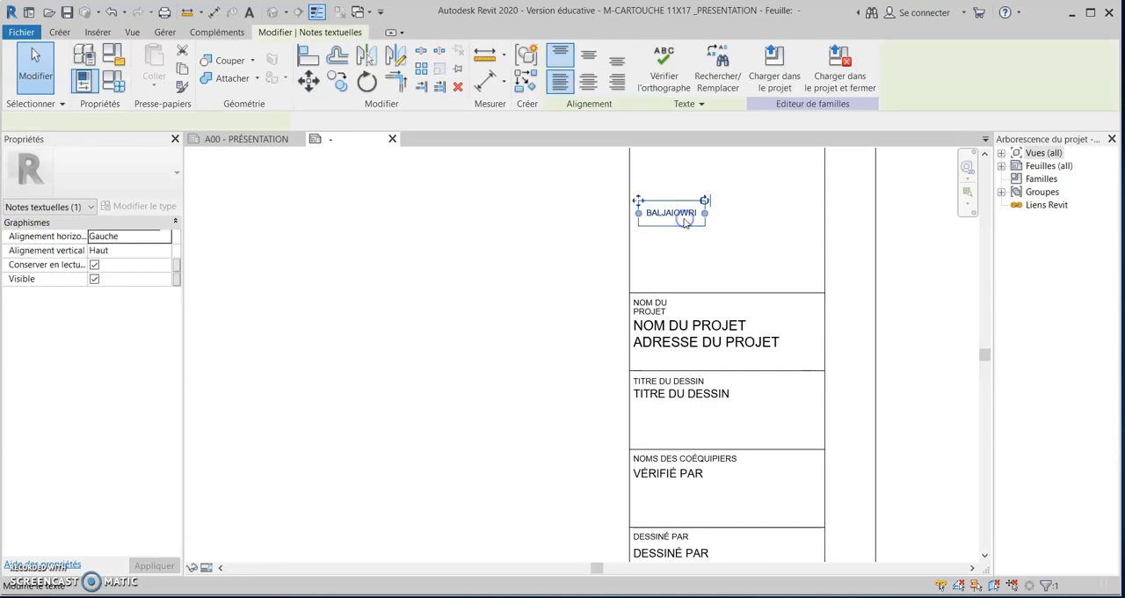
pyautogui.click(79, 173)
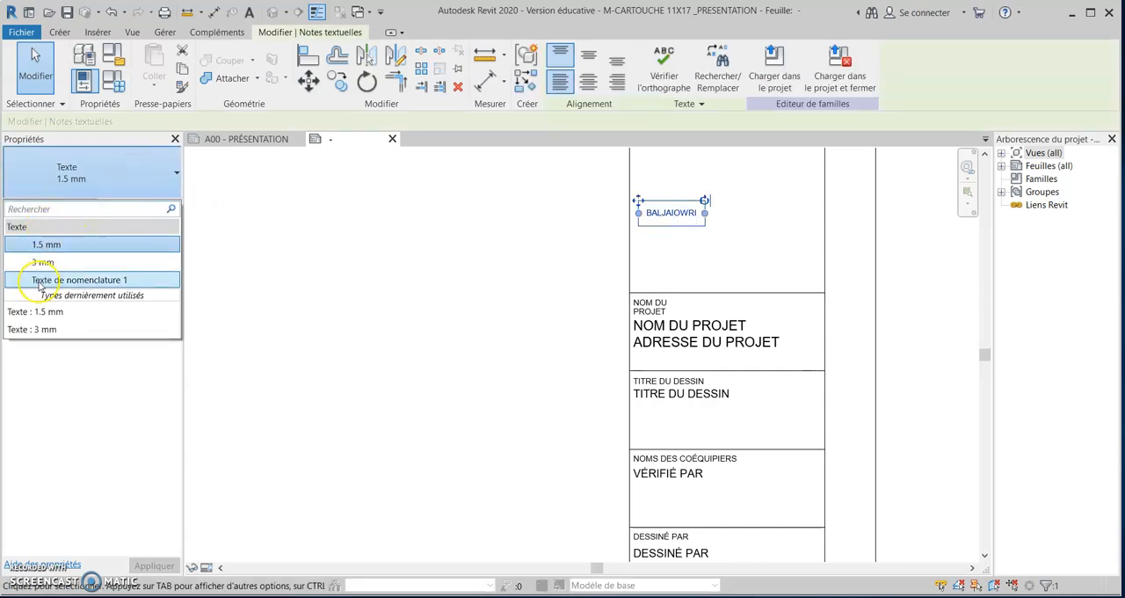
pyautogui.click(44, 262)
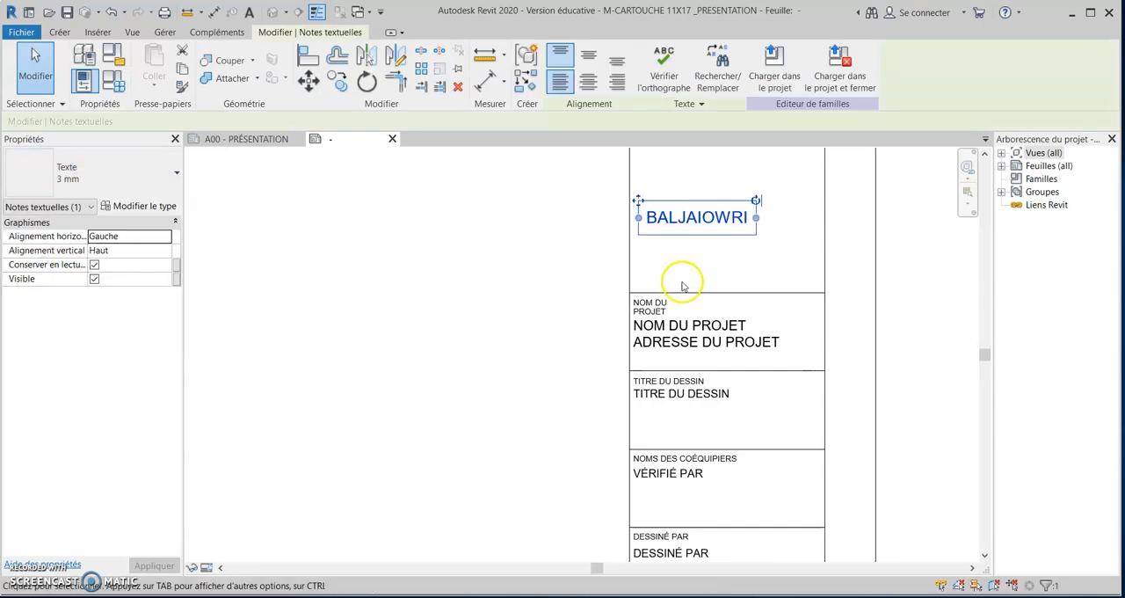
pyautogui.press('Escape')
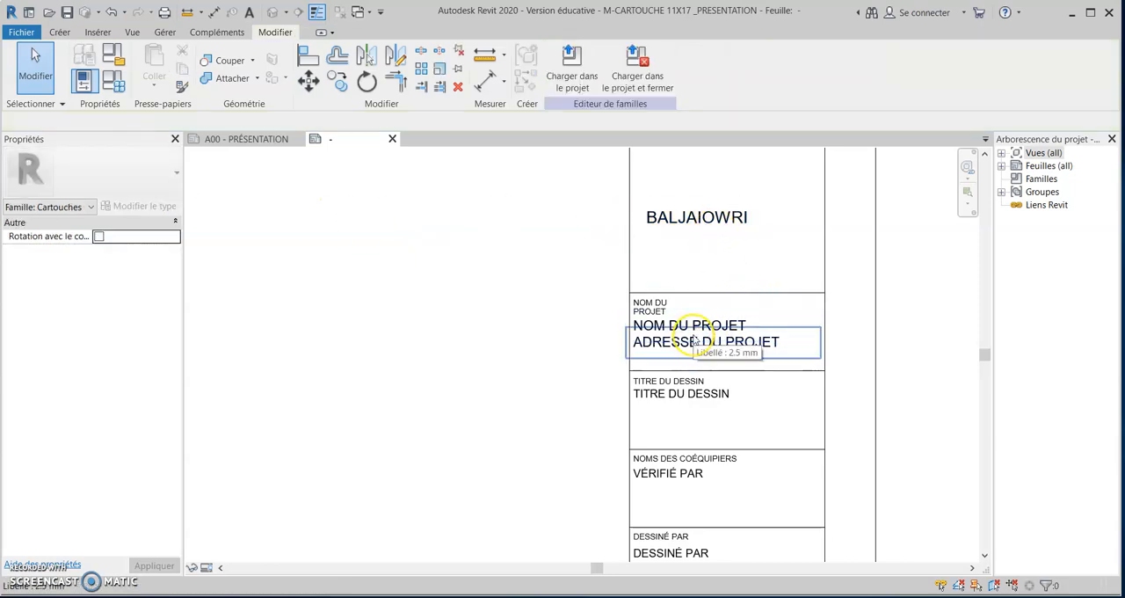
# Inspect the large NOM DU PROJET label's properties and its label-editing command.
pyautogui.click(745, 325)
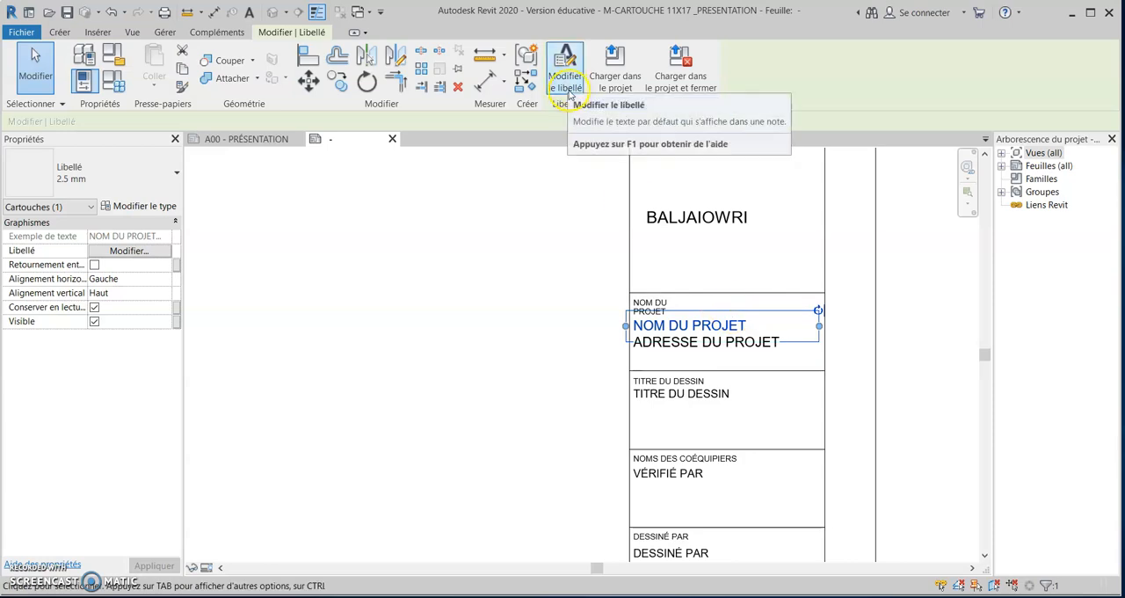
pyautogui.moveTo(626, 291); pyautogui.dragTo(723, 324)
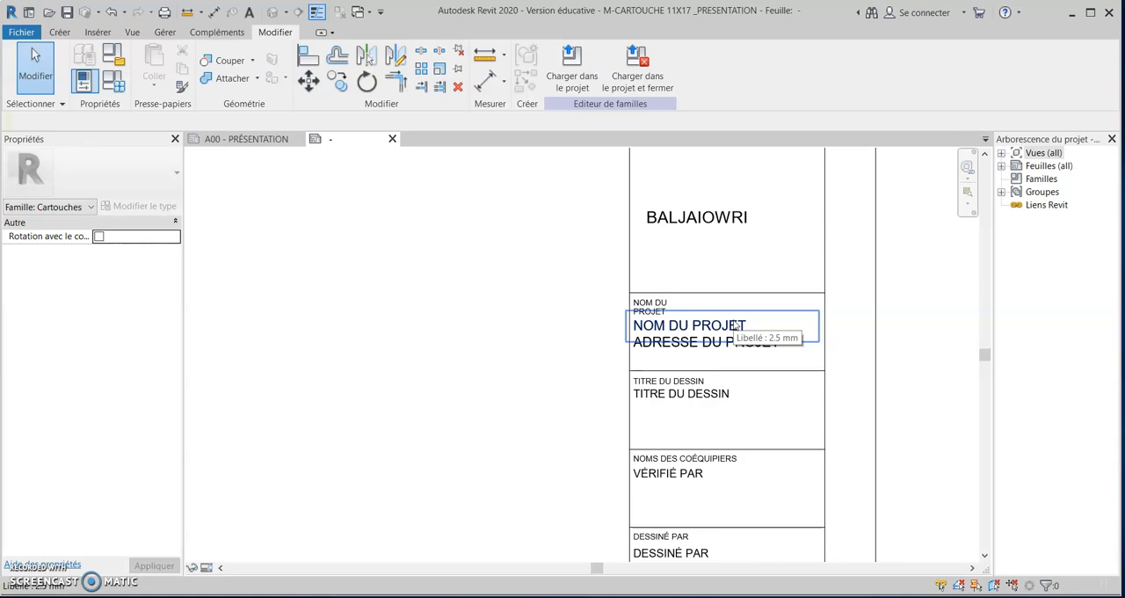
pyautogui.click(675, 262)
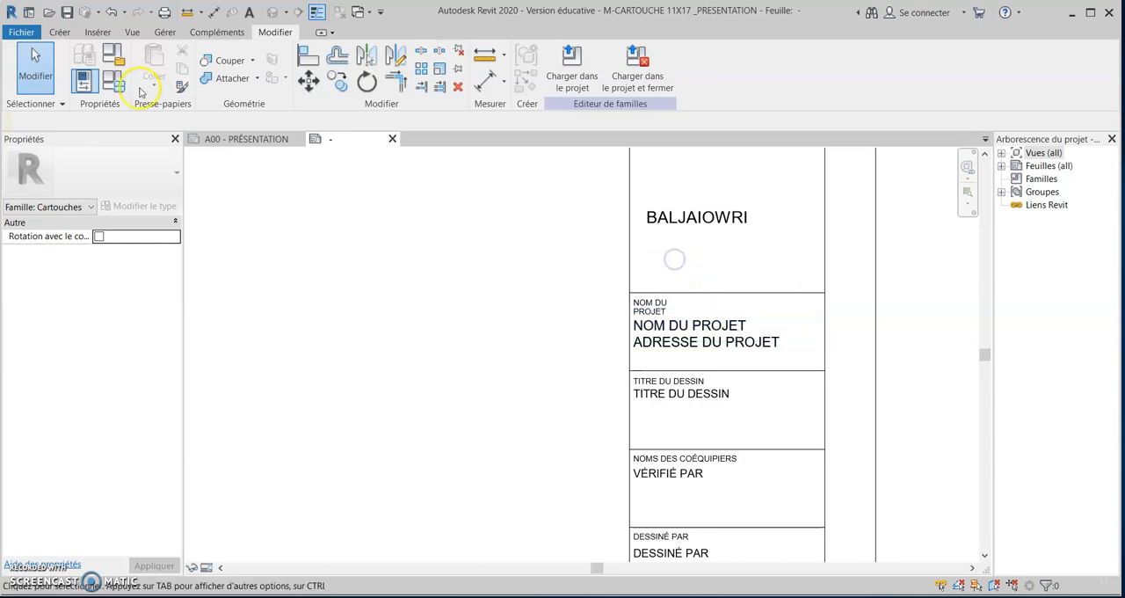
# Place a 2.5 mm label with the Nom du client parameter in the open drawing area beside the title column.
pyautogui.click(60, 32)
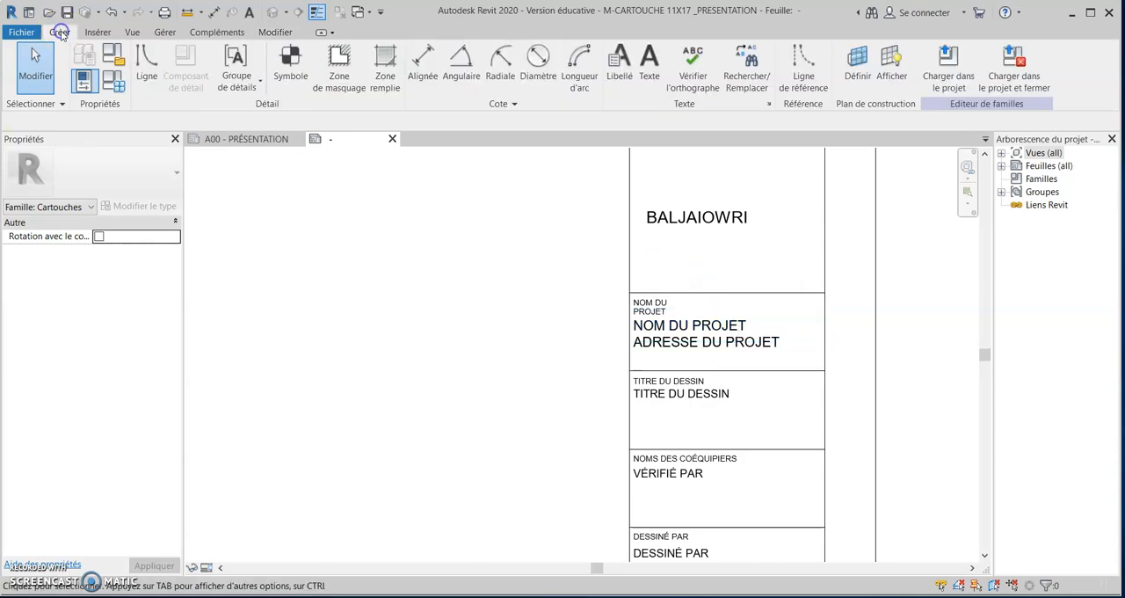
pyautogui.click(619, 65)
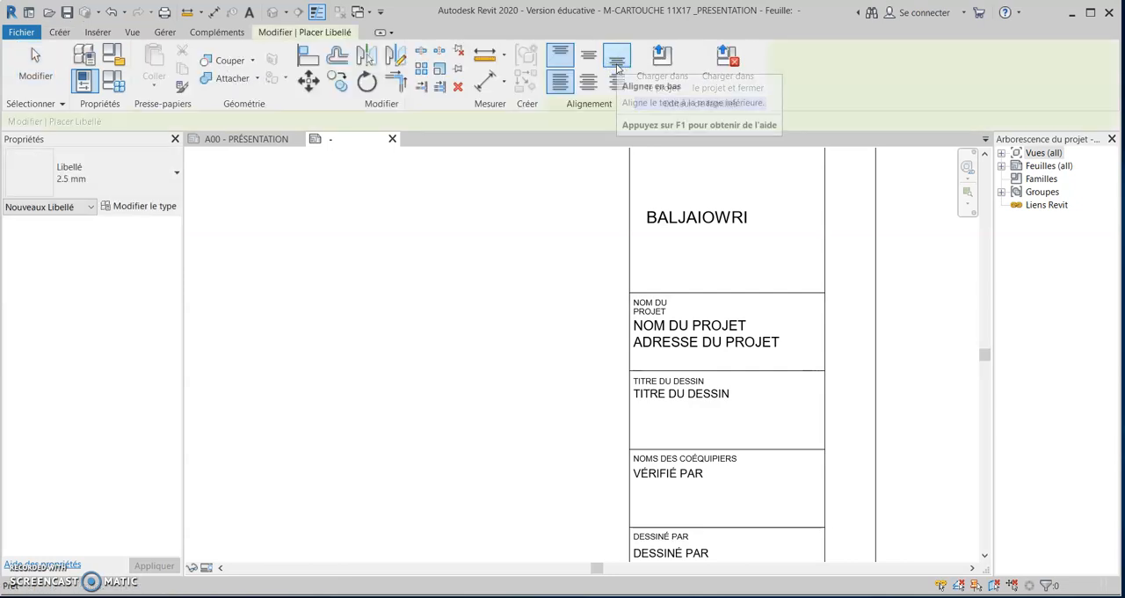
pyautogui.click(297, 235)
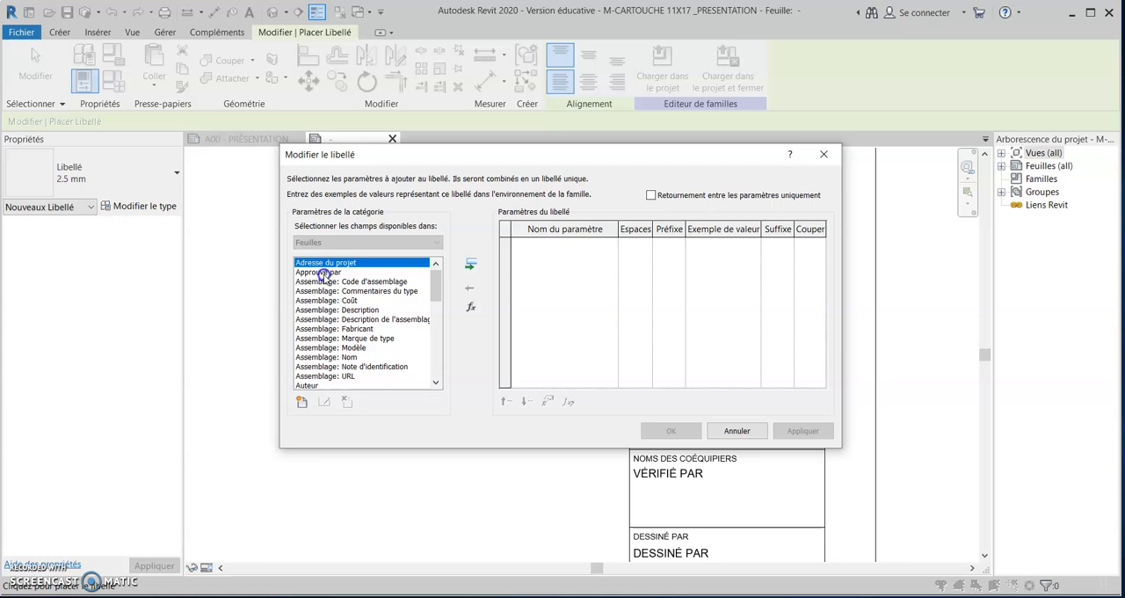
pyautogui.scroll(-10, 324, 275)
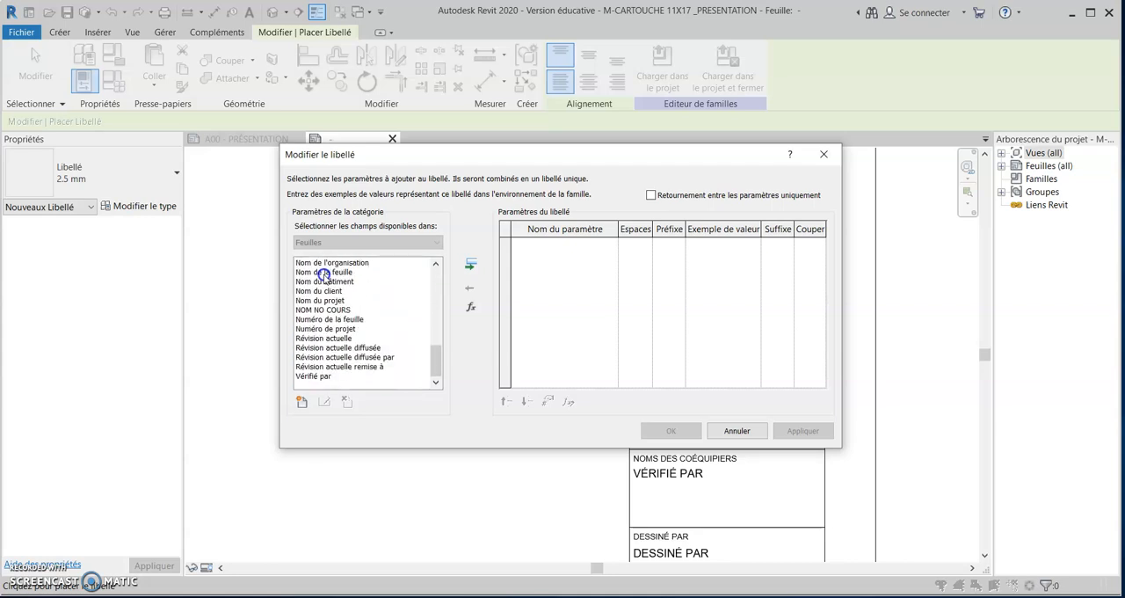
pyautogui.scroll(8, 357, 339)
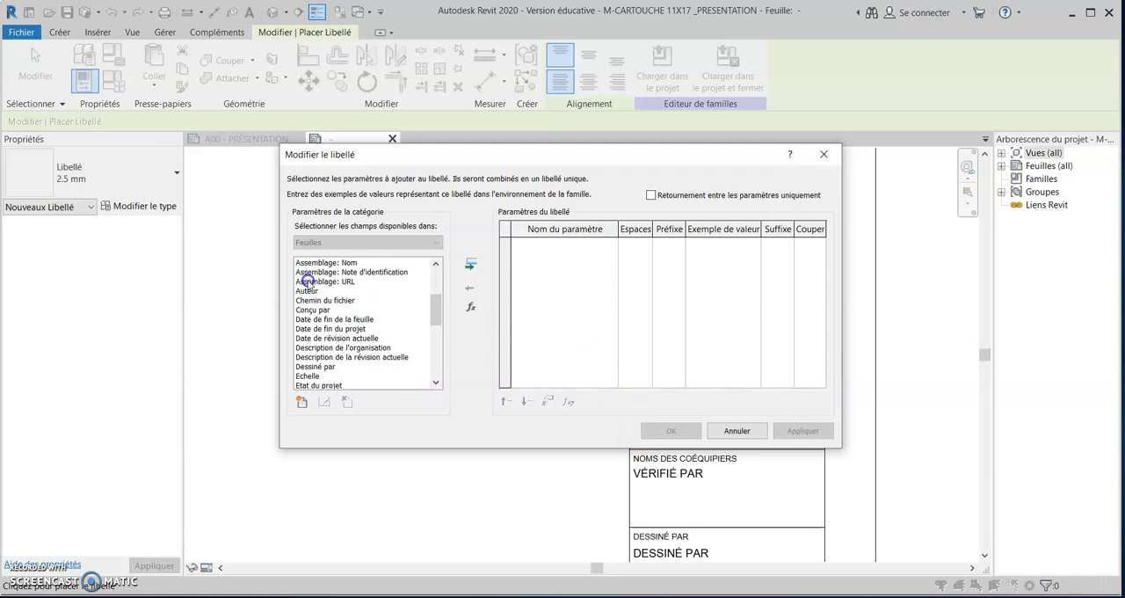
pyautogui.scroll(-3, 324, 302)
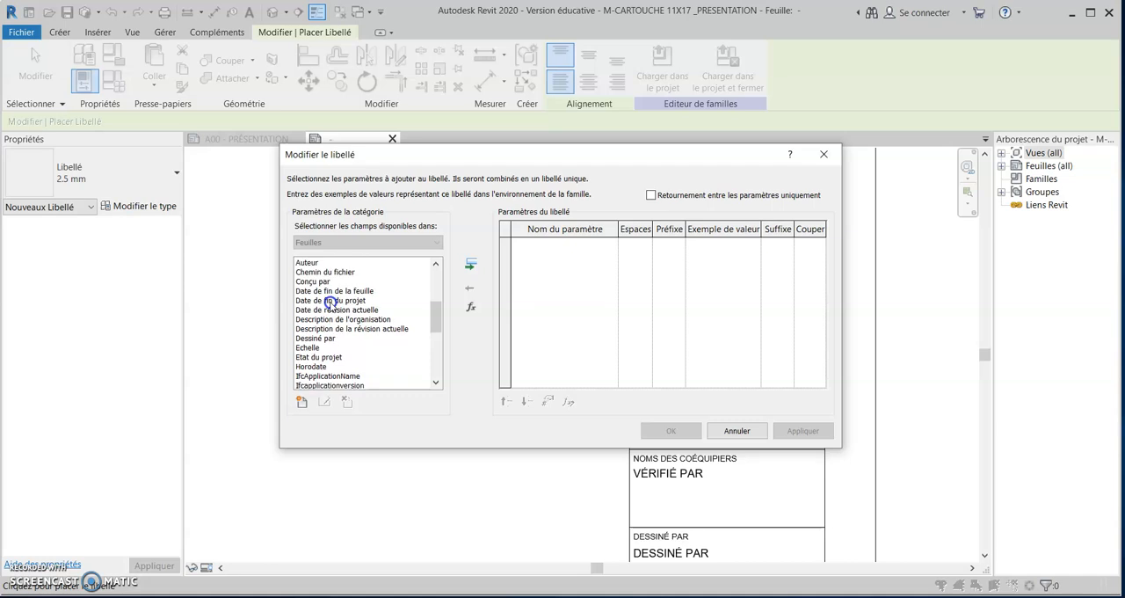
pyautogui.scroll(-3, 331, 319)
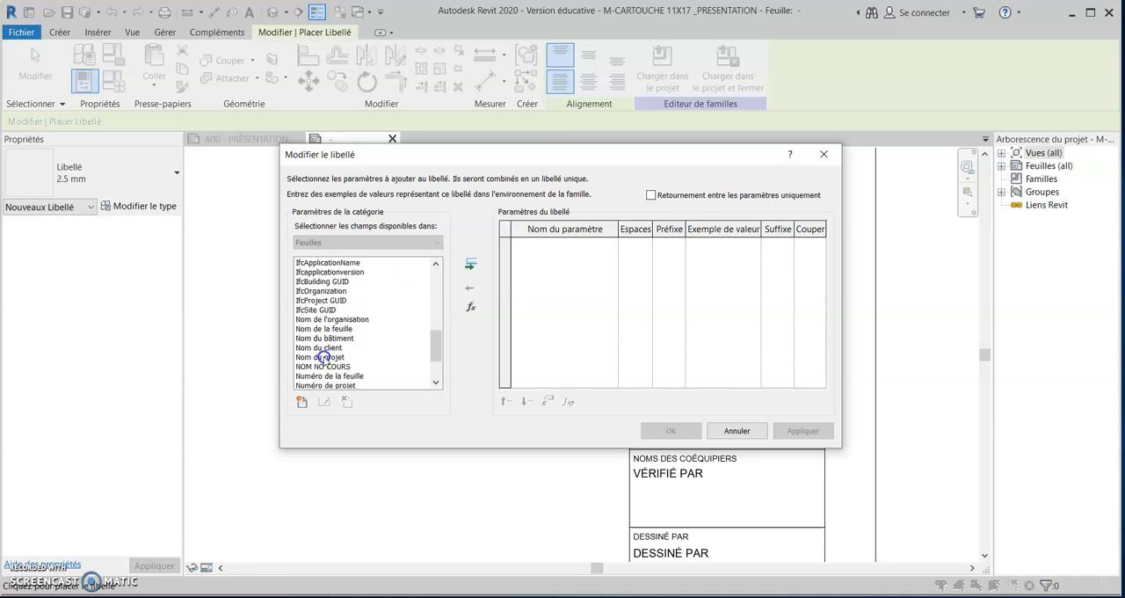
pyautogui.click(322, 347)
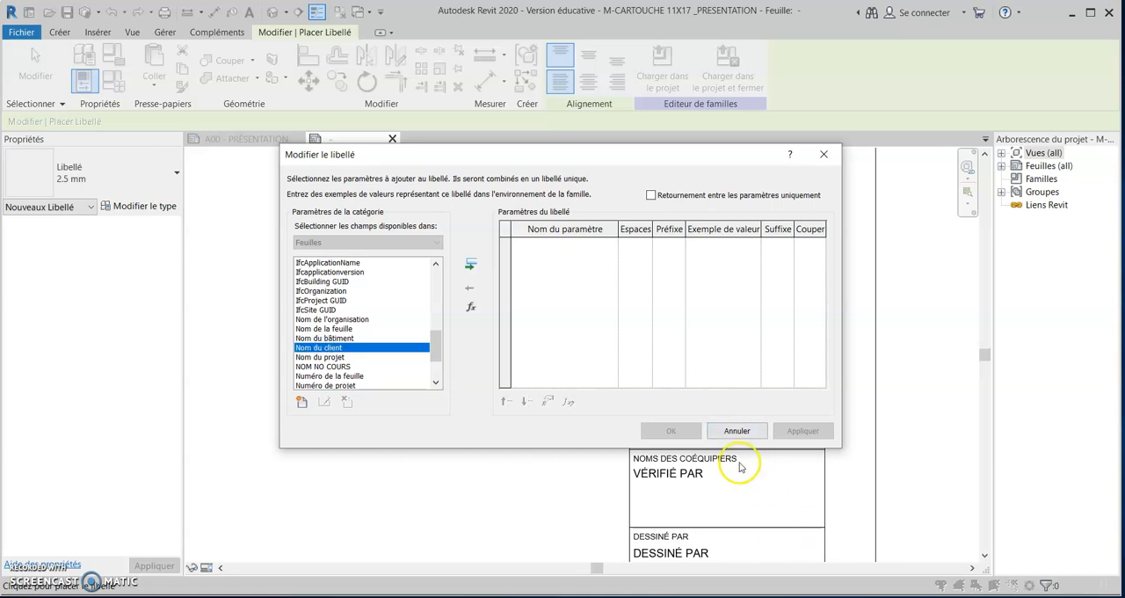
pyautogui.click(473, 266)
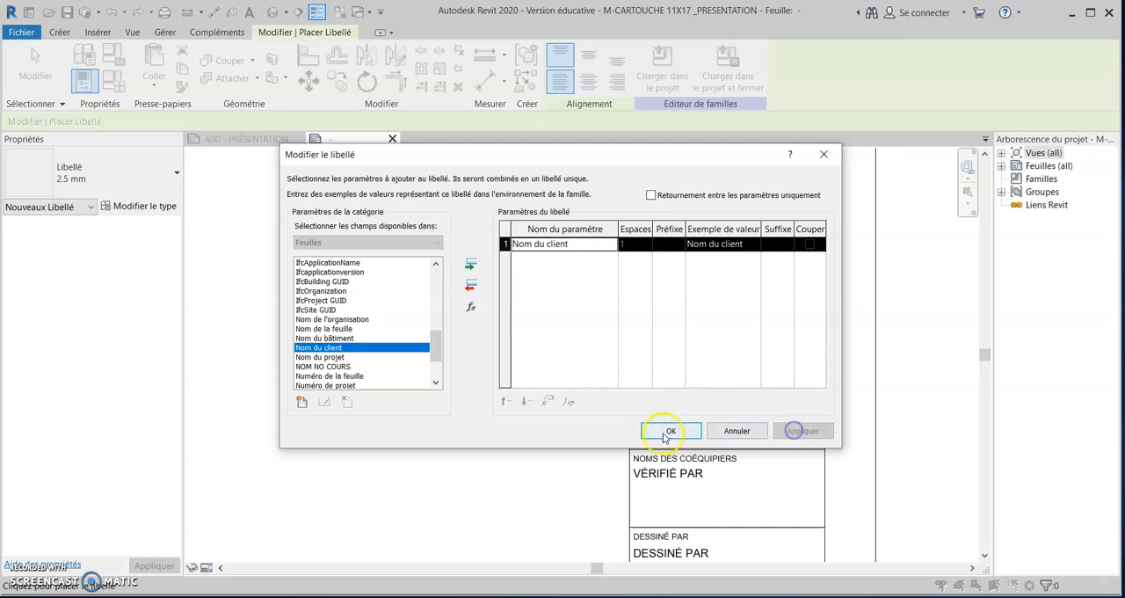
pyautogui.click(668, 431)
pyautogui.press('Escape')
pyautogui.press('Escape')
# Review the label types available for the Nom du client label and set its horizontal alignment to Centre.
pyautogui.click(378, 250)
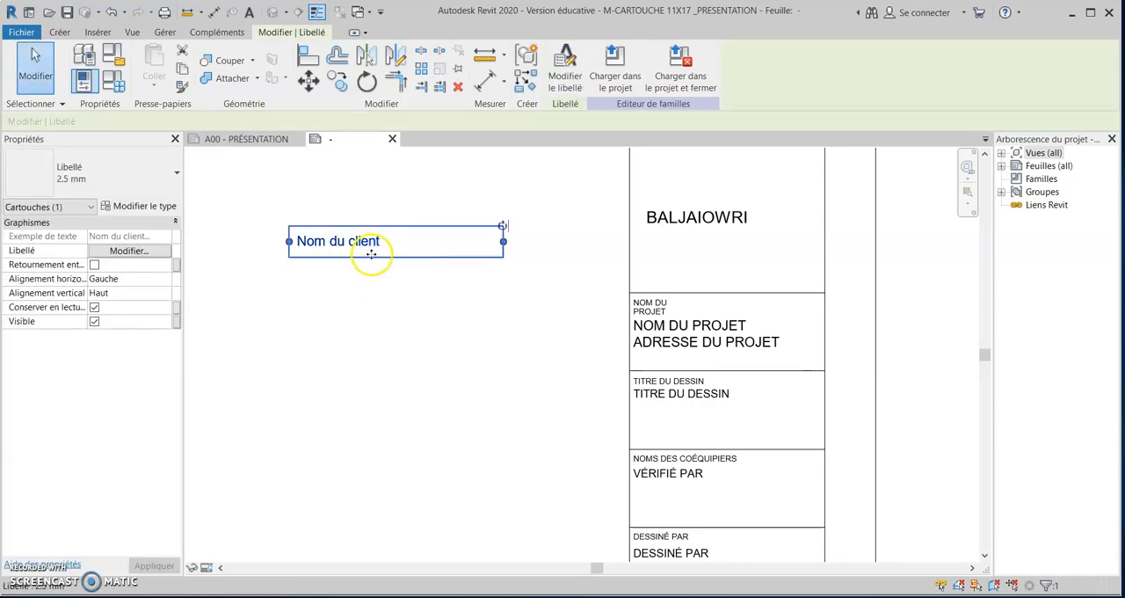
pyautogui.click(148, 181)
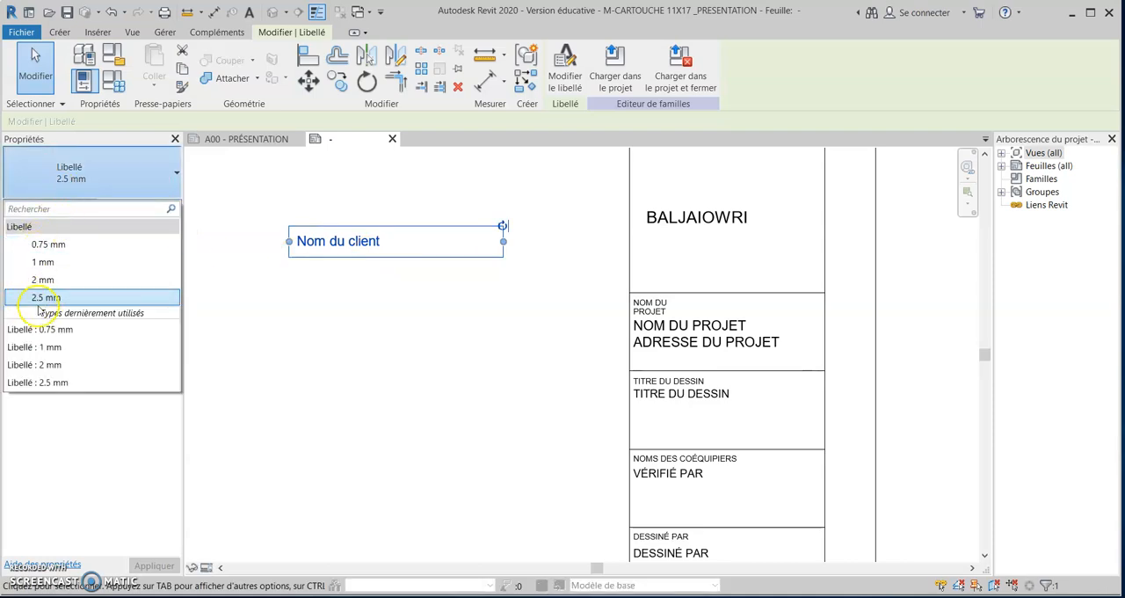
pyautogui.press('Escape')
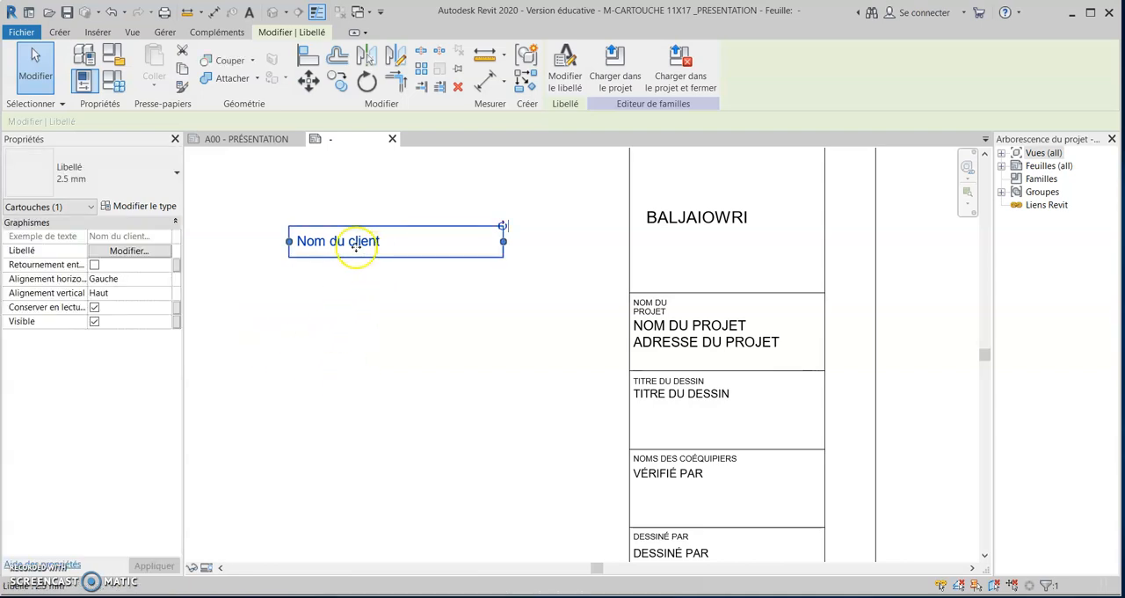
pyautogui.click(103, 279)
pyautogui.click(165, 278)
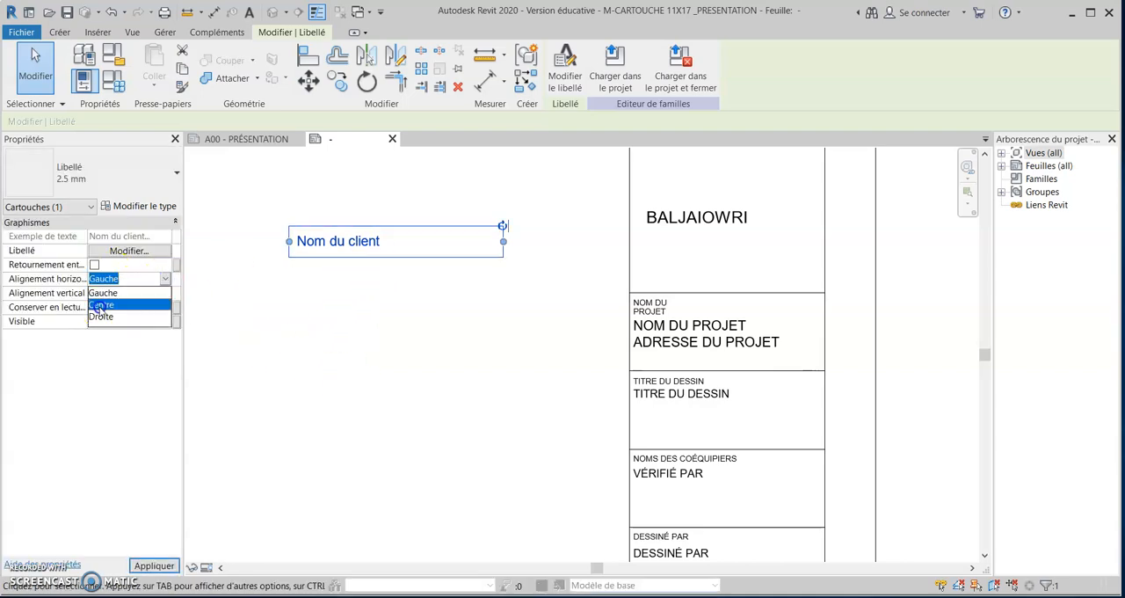
pyautogui.click(101, 304)
pyautogui.click(365, 301)
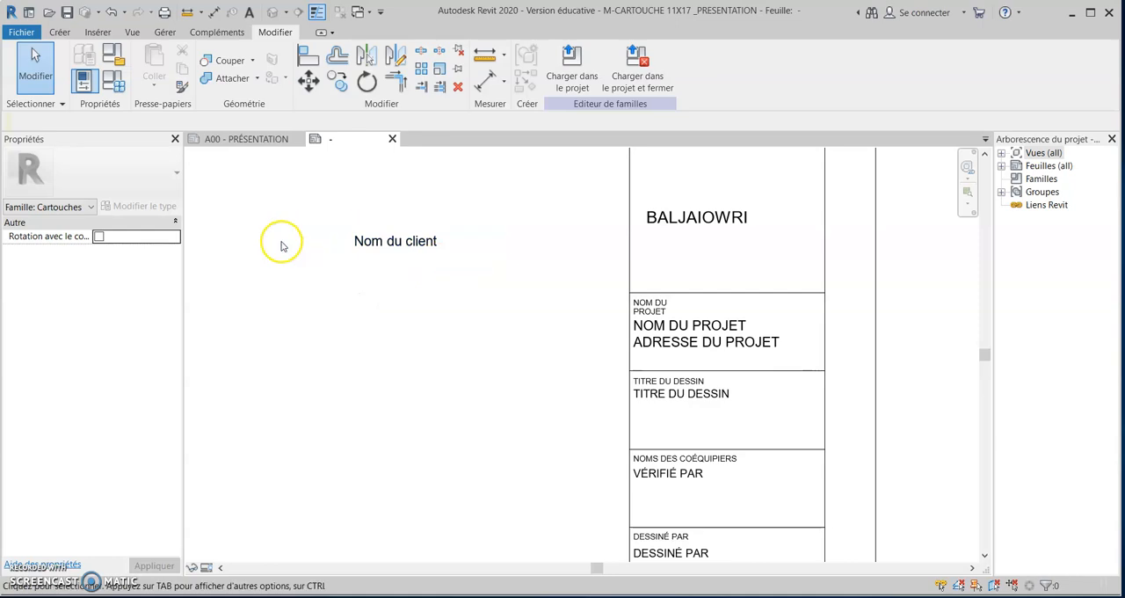
# Move the ADRESSE DU PROJET label out of the title column into the horizontal strip along the sheet's lower edge.
pyautogui.scroll(-2, 461, 252)
pyautogui.scroll(-1, 461, 254)
pyautogui.moveTo(499, 305); pyautogui.dragTo(584, 364, button='middle')
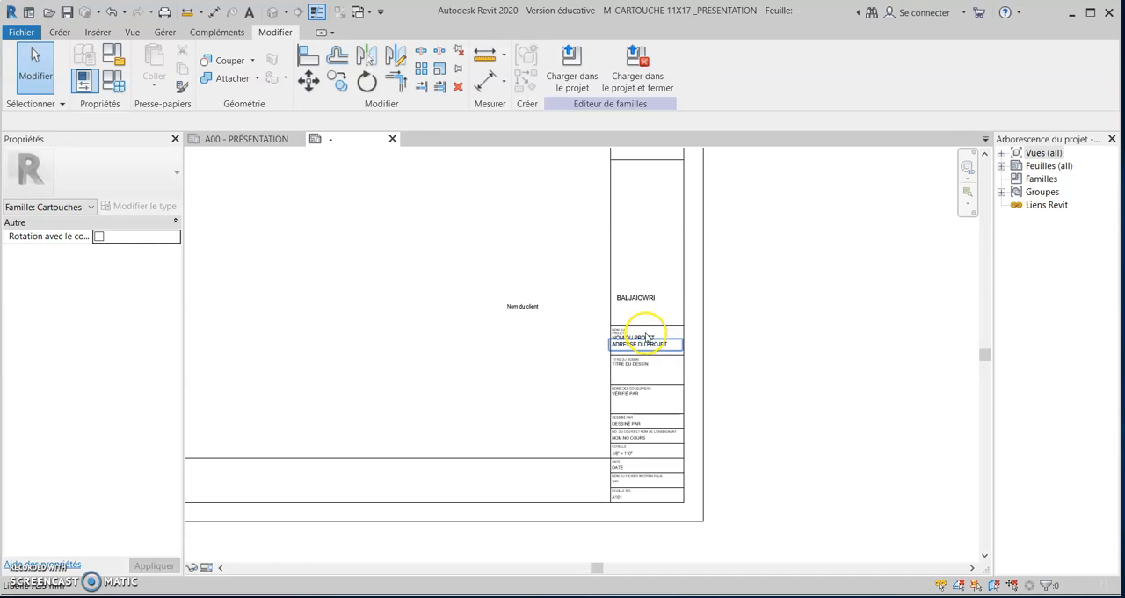
pyautogui.scroll(3, 648, 339)
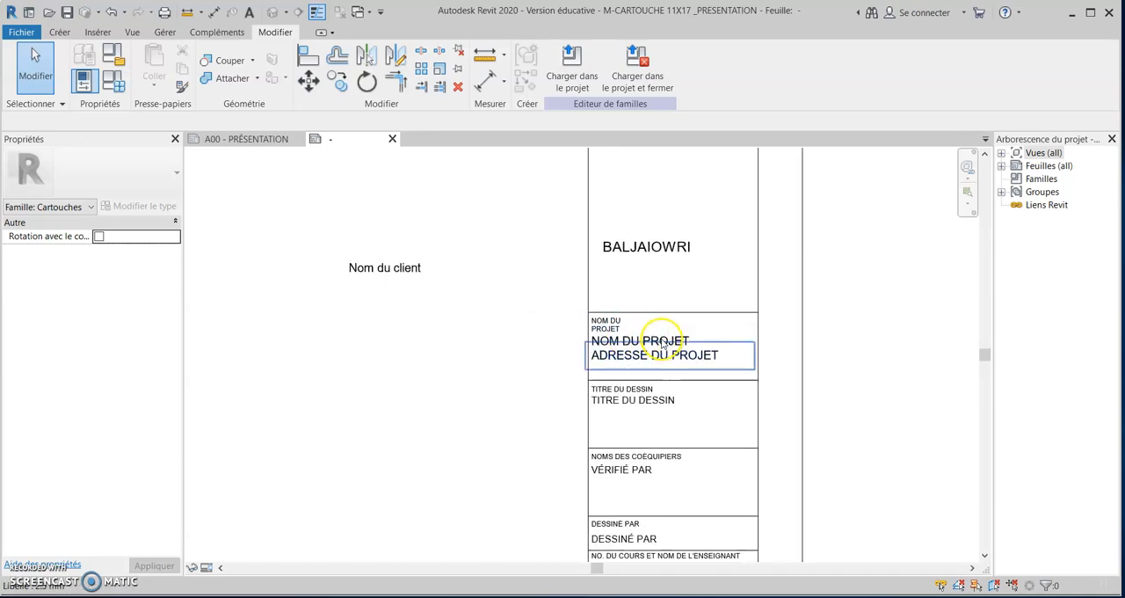
pyautogui.click(663, 345)
pyautogui.moveTo(663, 343); pyautogui.dragTo(353, 502)
pyautogui.scroll(-2, 452, 492)
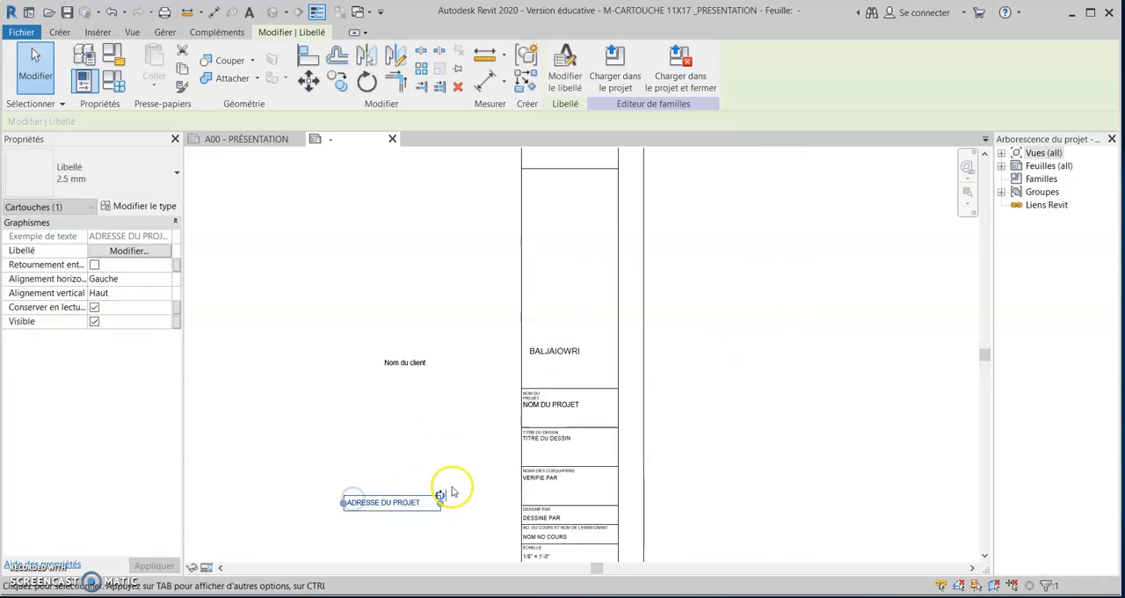
pyautogui.moveTo(453, 490); pyautogui.dragTo(778, 359, button='middle')
pyautogui.moveTo(730, 360); pyautogui.dragTo(317, 458)
pyautogui.scroll(-2, 677, 512)
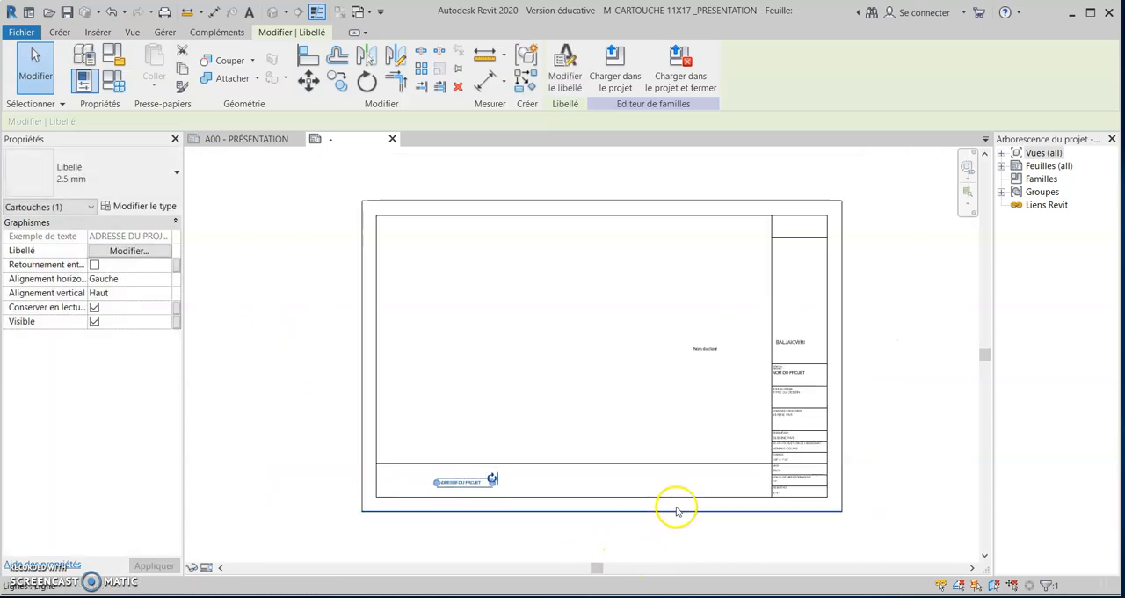
pyautogui.press('Escape')
pyautogui.scroll(-1, 635, 478)
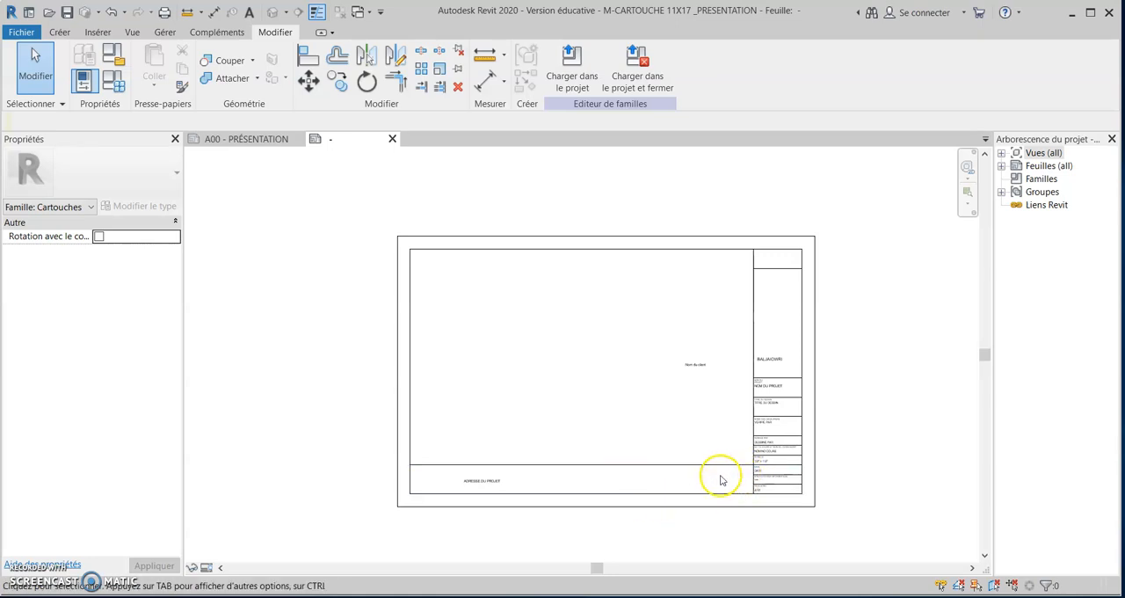
pyautogui.click(824, 471)
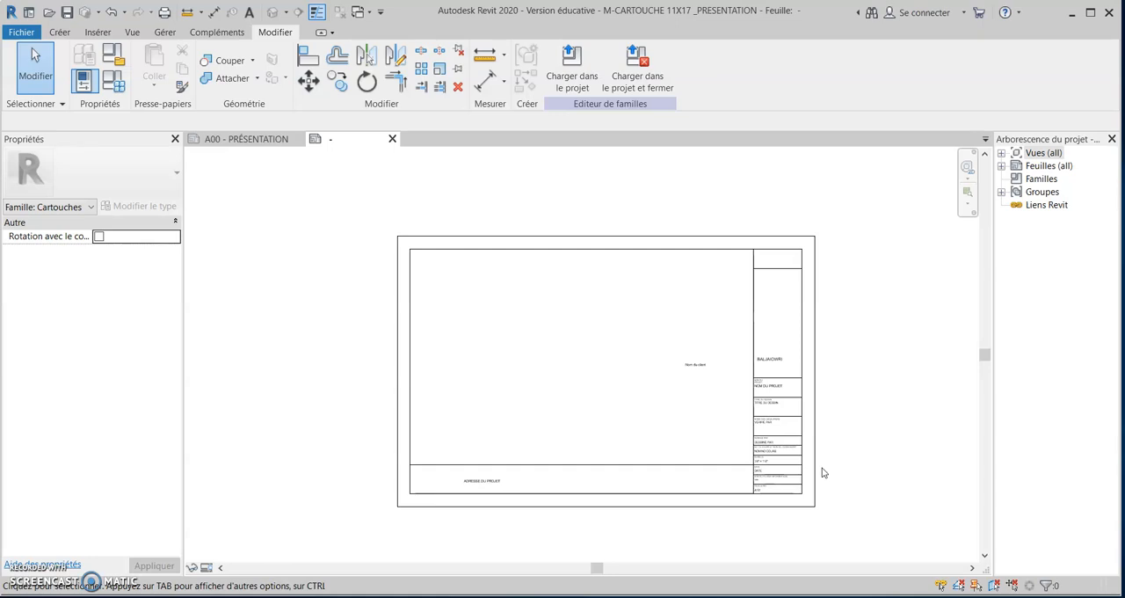
# Save the M-CARTOUCHE 11X17 _PRESENTATION family, load it into the chalet project and close the family.
pyautogui.click(281, 69)
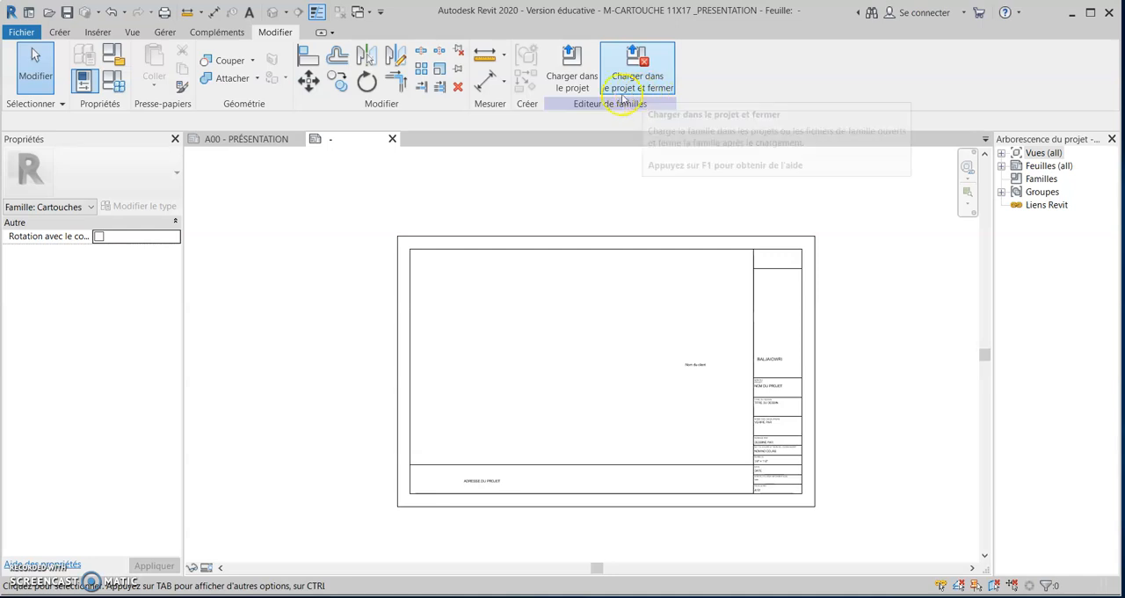
pyautogui.click(562, 210)
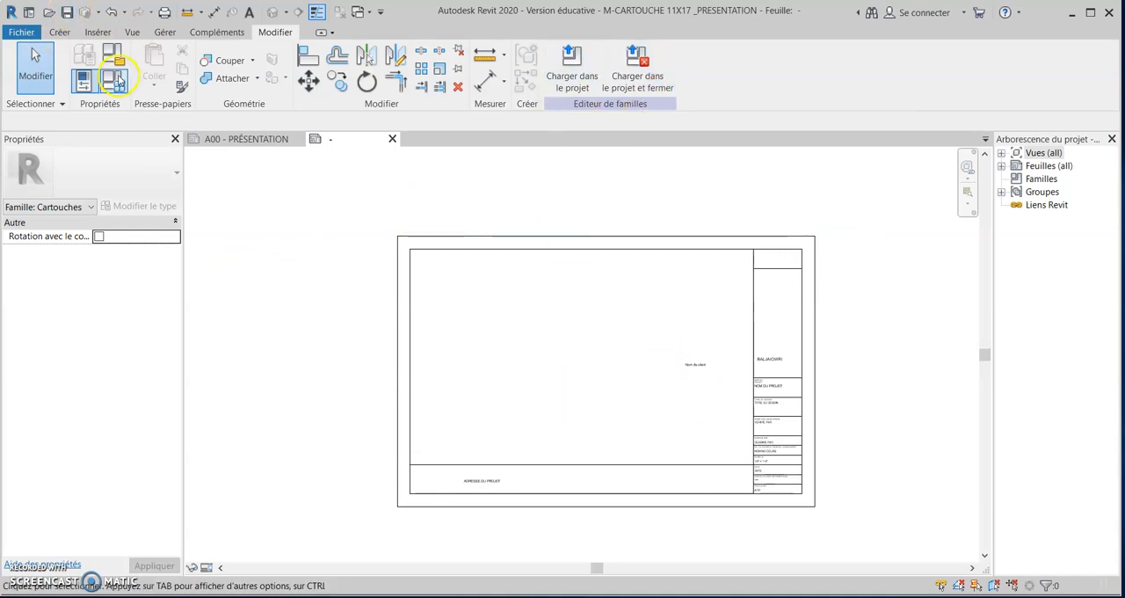
pyautogui.click(70, 15)
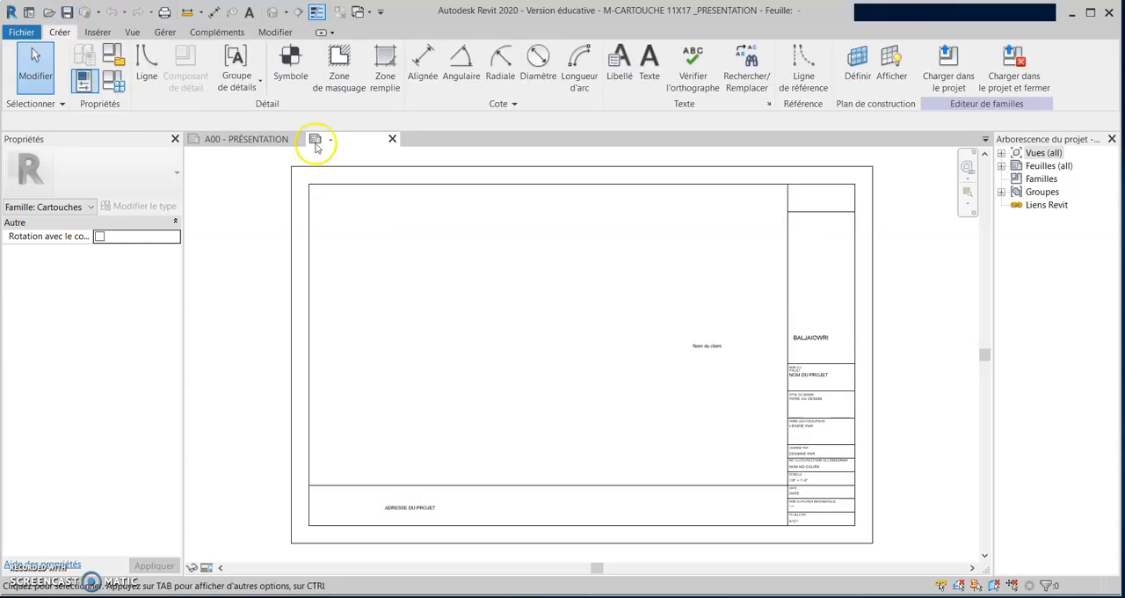
pyautogui.click(1018, 77)
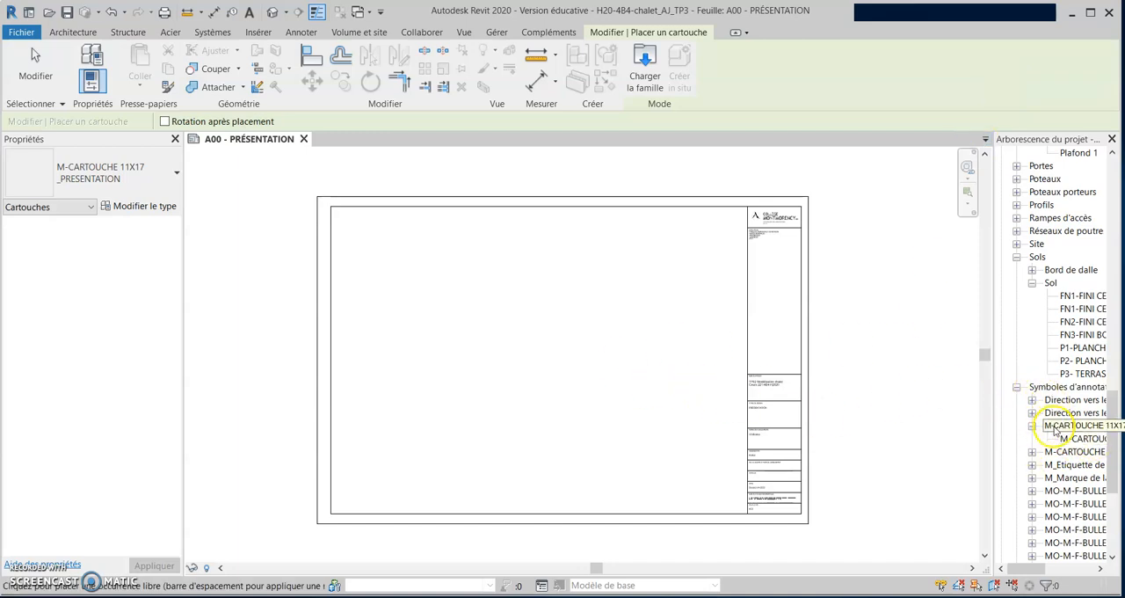
# Widen the project browser and expand the M-CARTOUCHE 11X17 _PRESENTATION family to examine its type.
pyautogui.moveTo(992, 440); pyautogui.dragTo(904, 431)
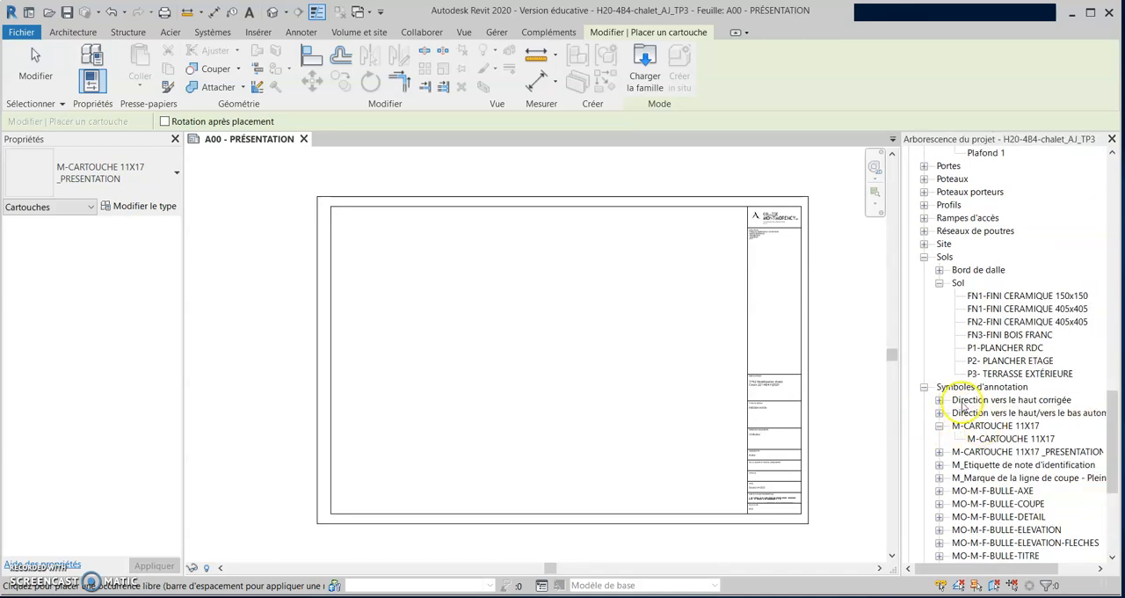
pyautogui.click(940, 451)
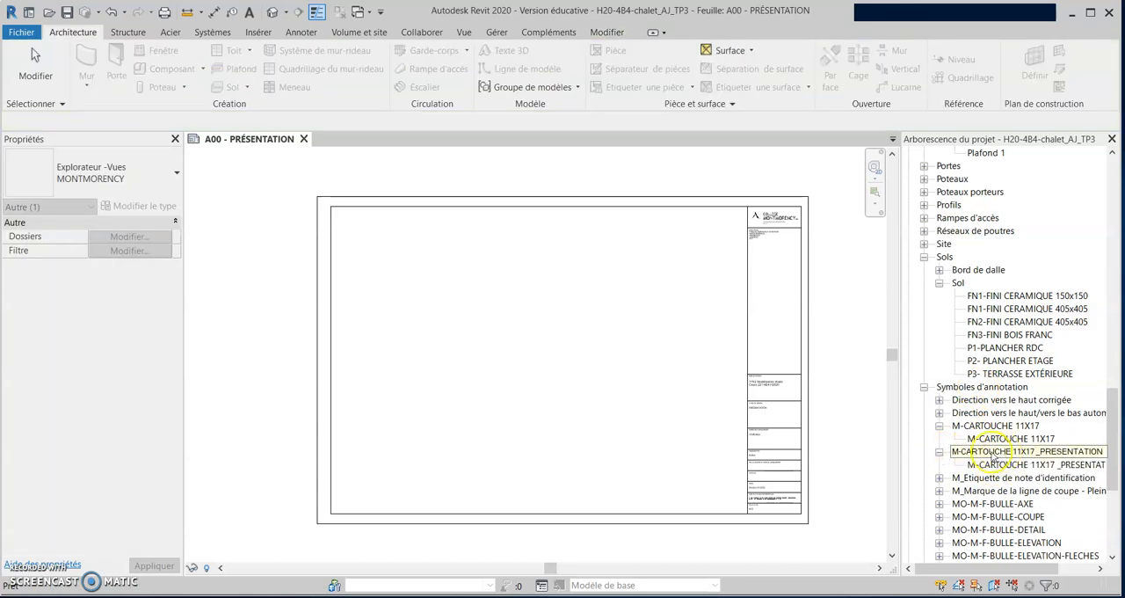
pyautogui.click(861, 469)
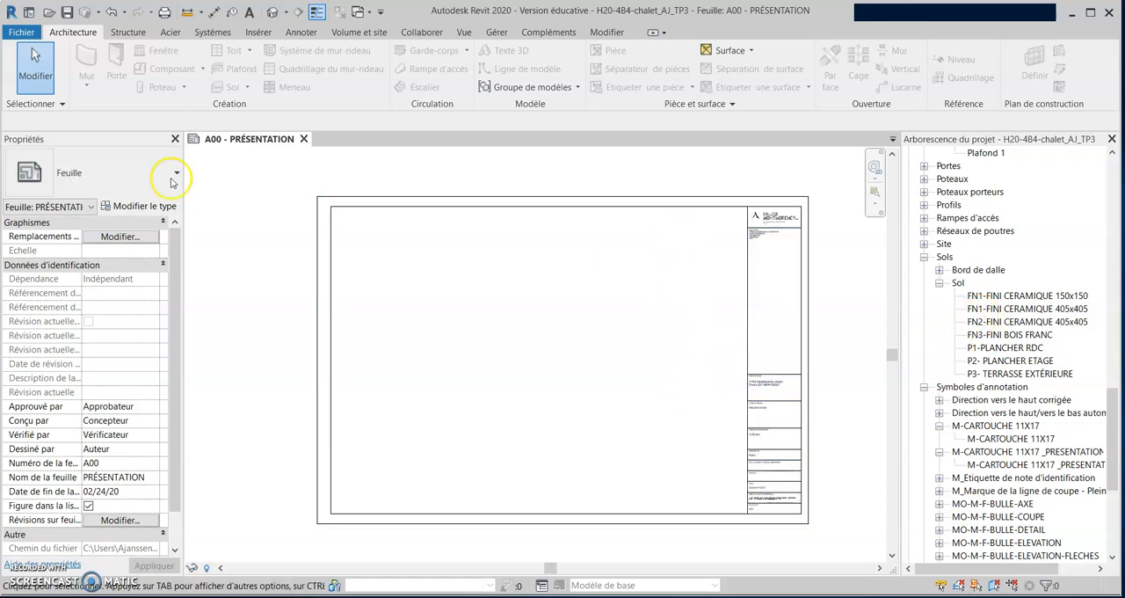
# Review the title blocks offered for a new sheet and the family files available to load, without creating a sheet.
pyautogui.scroll(4, 964, 282)
pyautogui.moveTo(1113, 387); pyautogui.dragTo(1112, 220)
pyautogui.click(944, 452)
pyautogui.rightClick(944, 451)
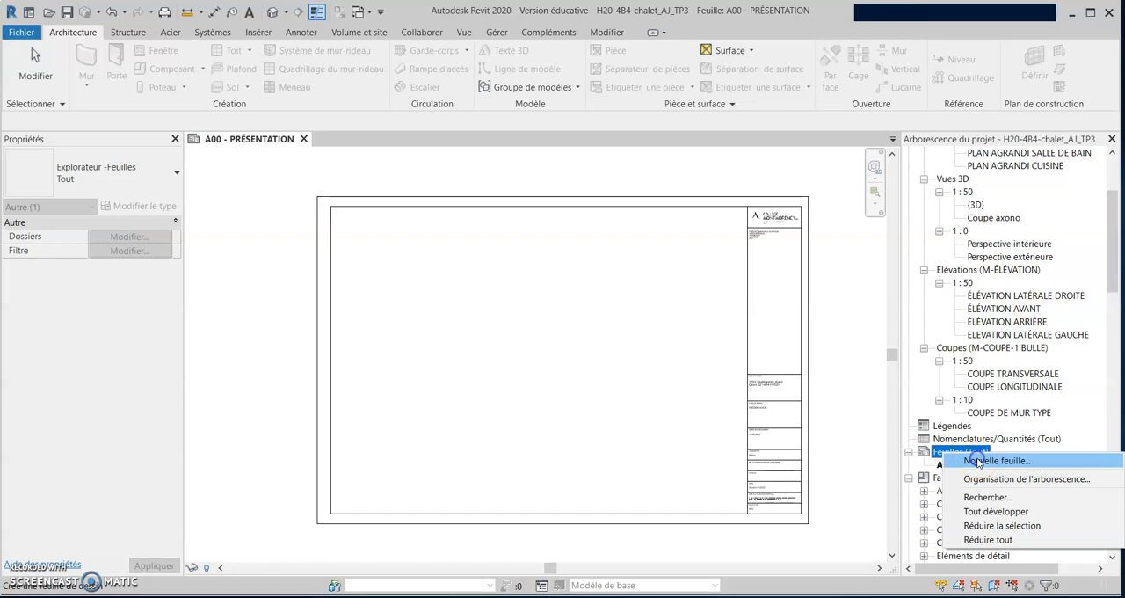
pyautogui.click(978, 461)
pyautogui.click(675, 142)
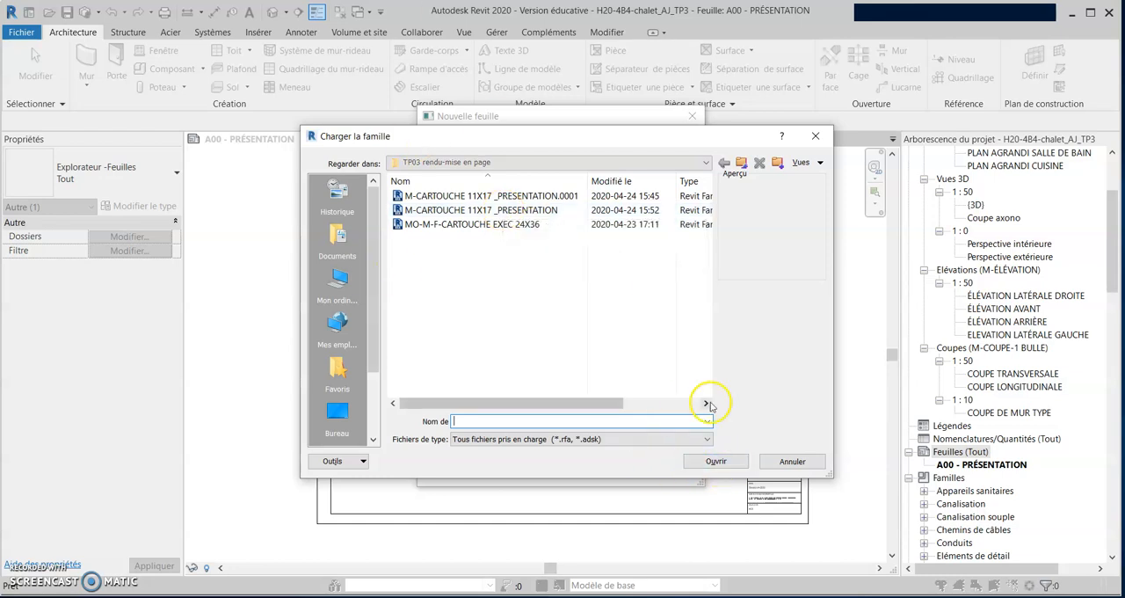
pyautogui.click(792, 462)
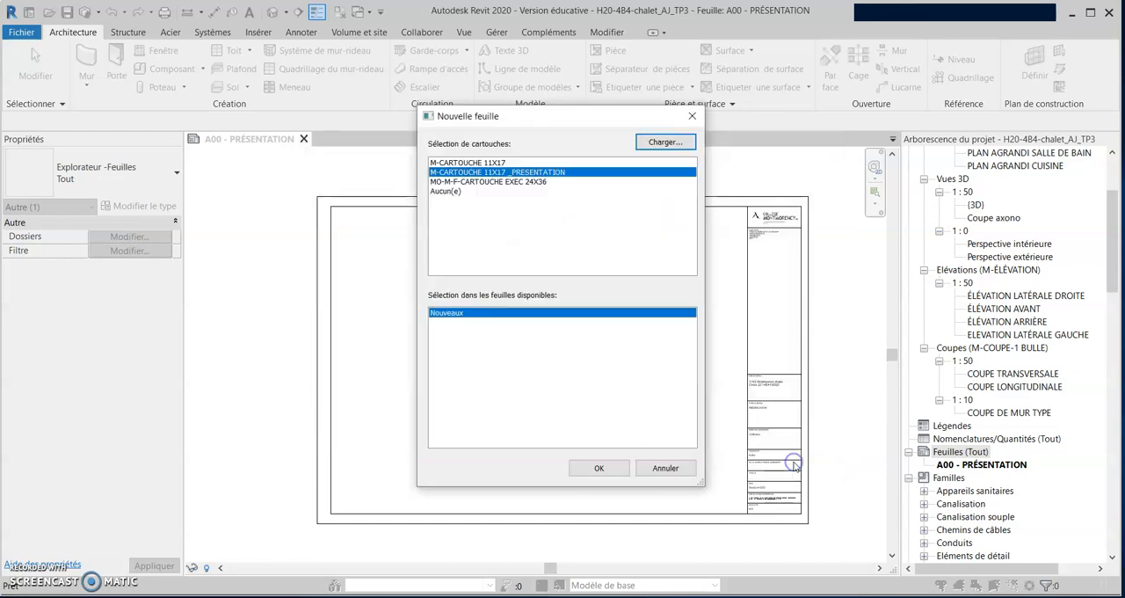
pyautogui.click(666, 468)
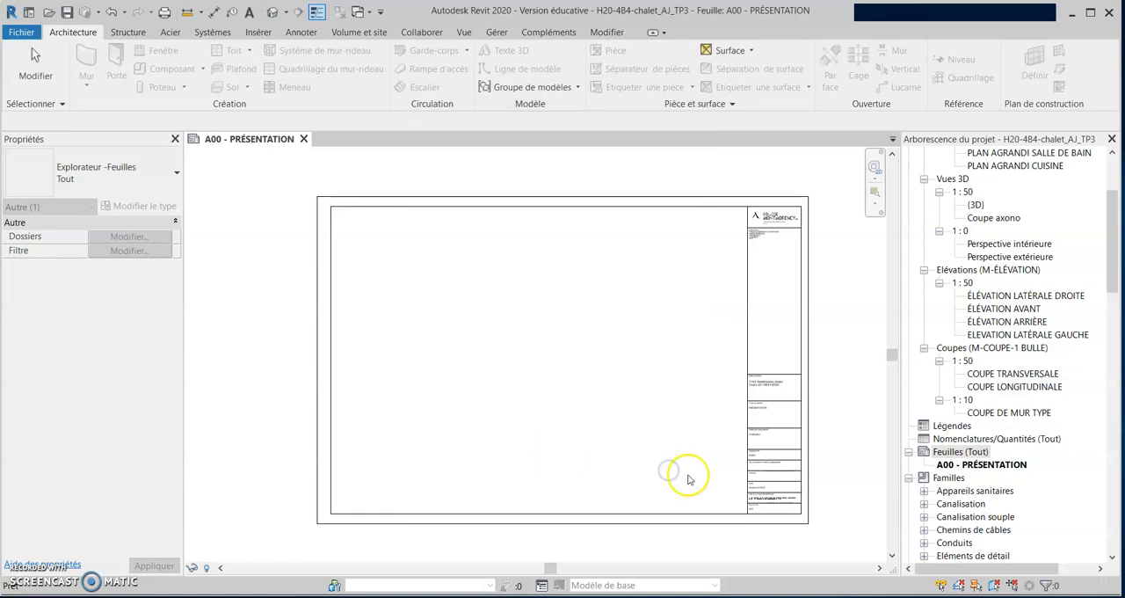